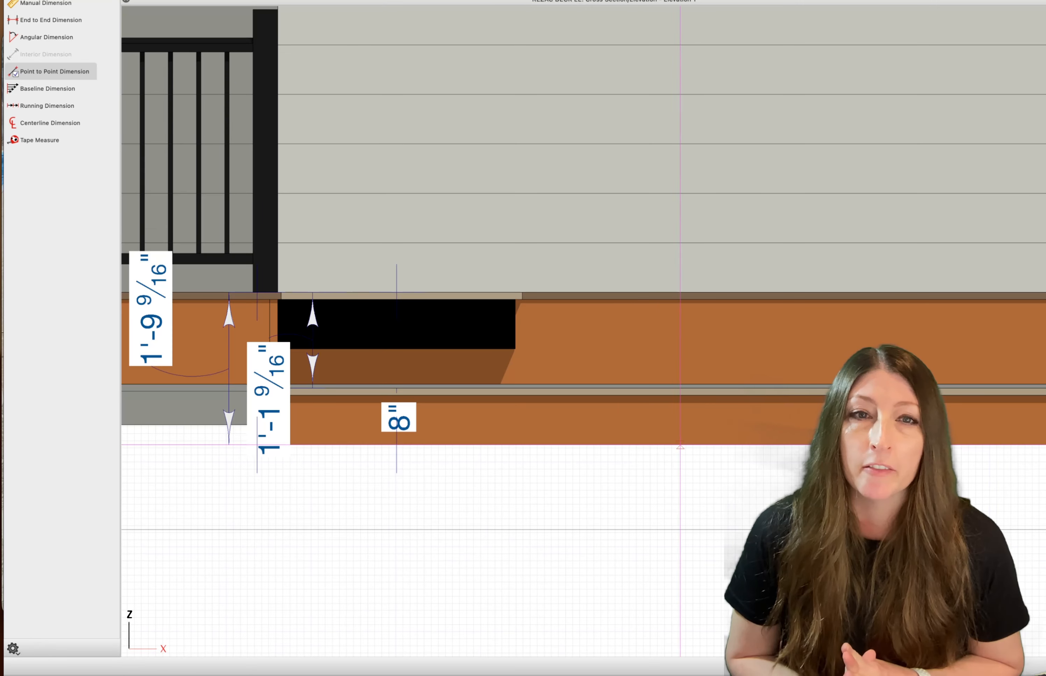
# Set the top height of the short upper stair landing to -5 9/16" in the elevation view.
pyautogui.scroll(3, 600, 385)
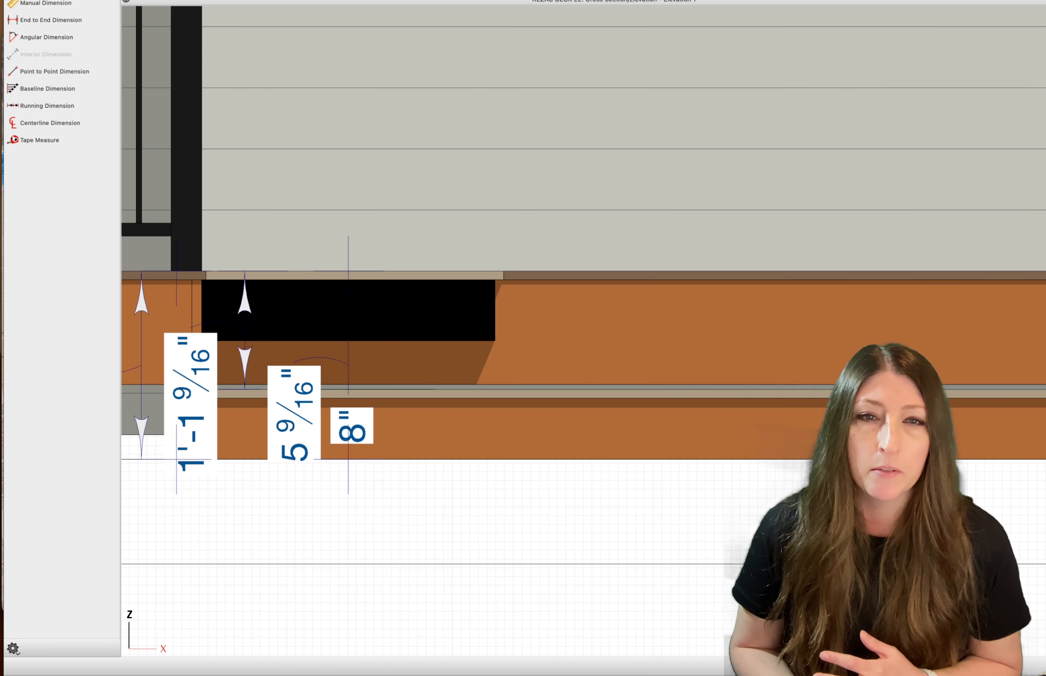
pyautogui.click(475, 312)
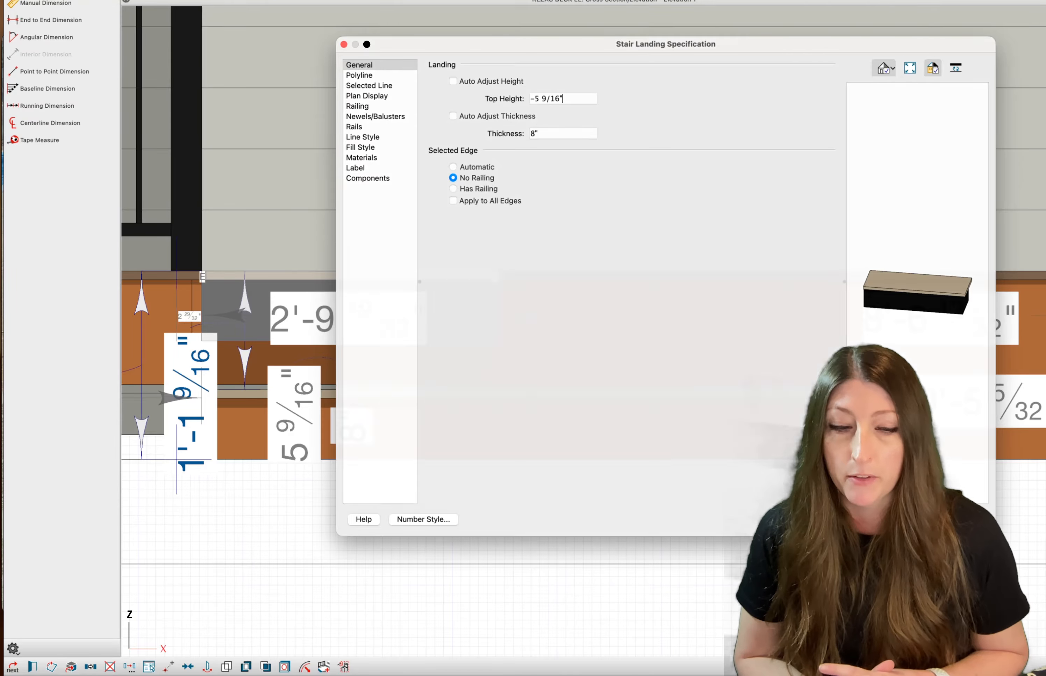
pyautogui.press('Return')
pyautogui.press('Escape')
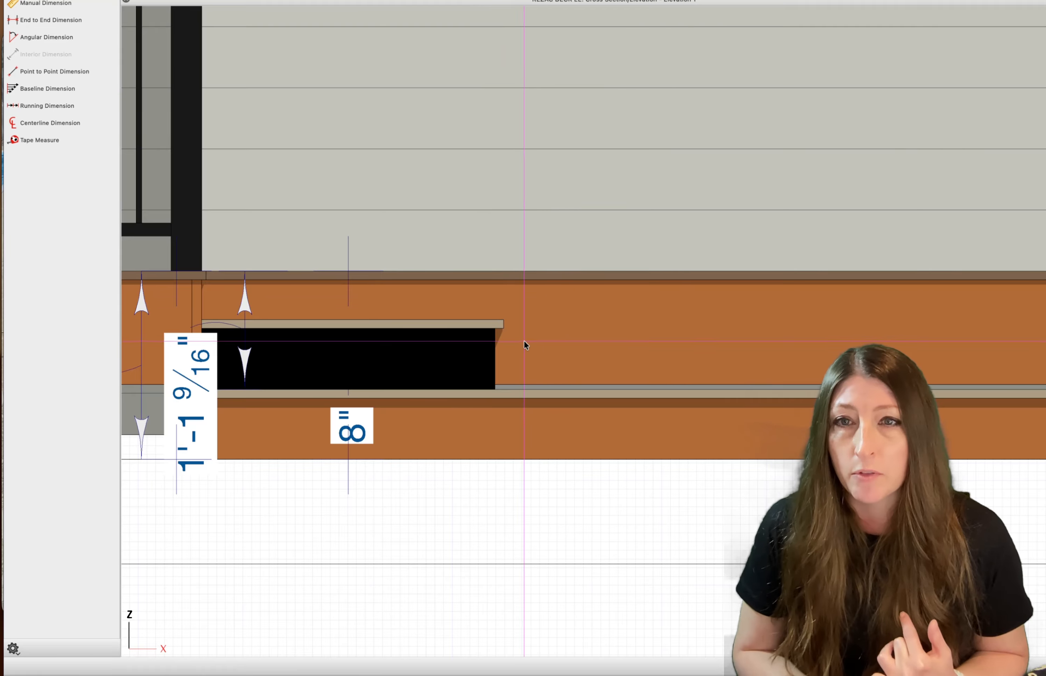
# In the plan view, stretch the short upper landing along the straight run to the mitre, making it about 10'-4" long.
pyautogui.scroll(-3, 526, 345)
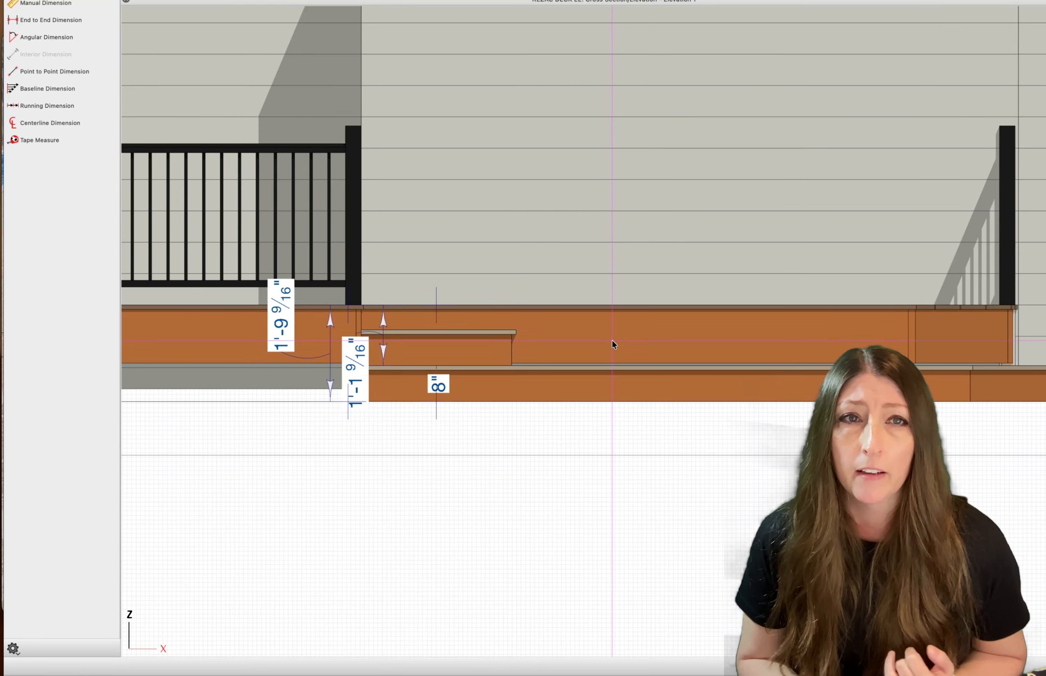
pyautogui.click(510, 348)
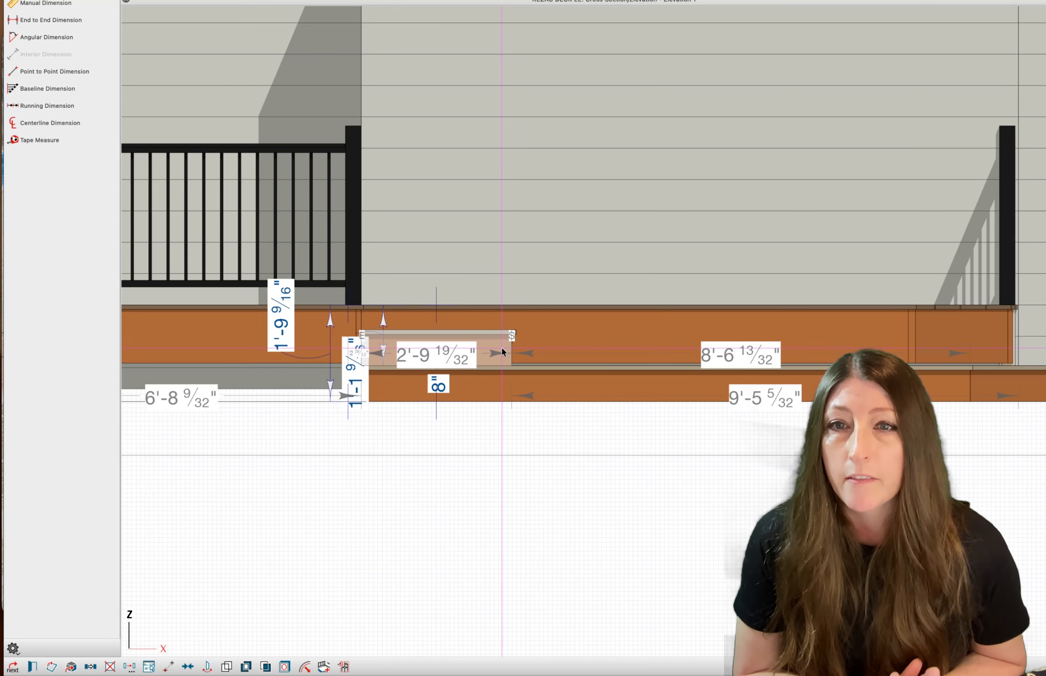
pyautogui.click(500, 474)
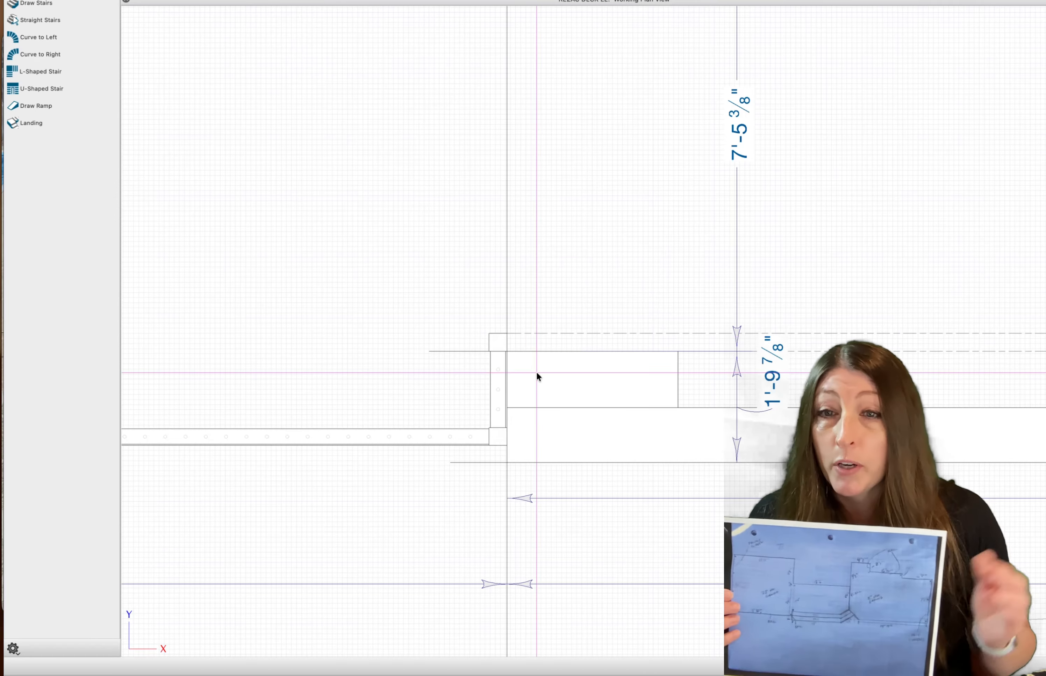
pyautogui.hscroll(10, 444, 248)
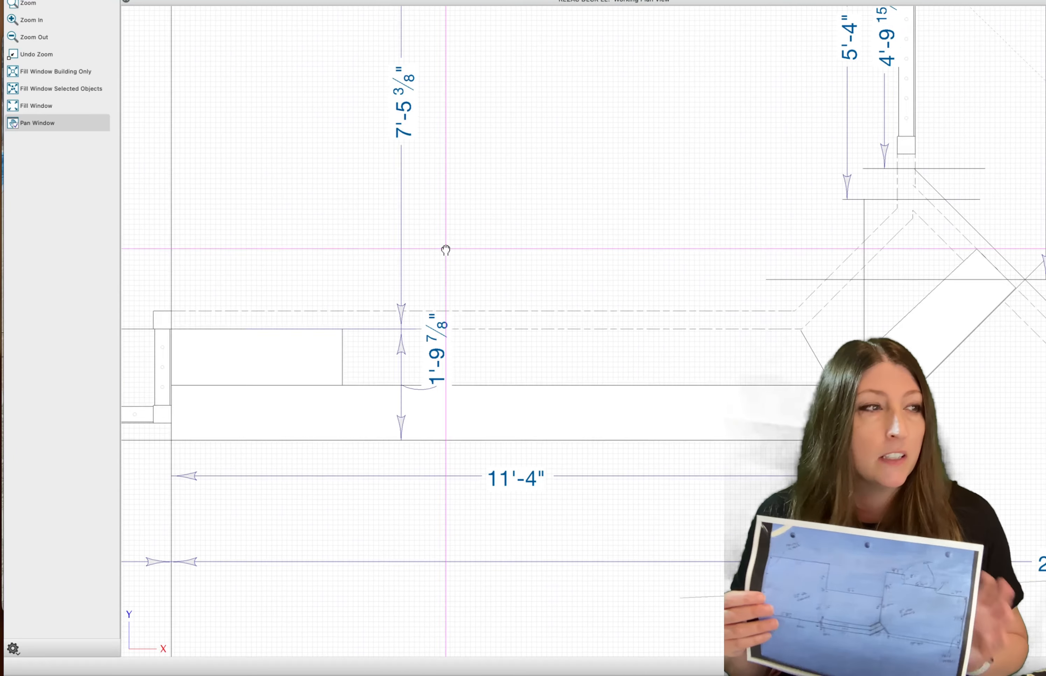
pyautogui.scroll(-3, 423, 236)
pyautogui.click(191, 303)
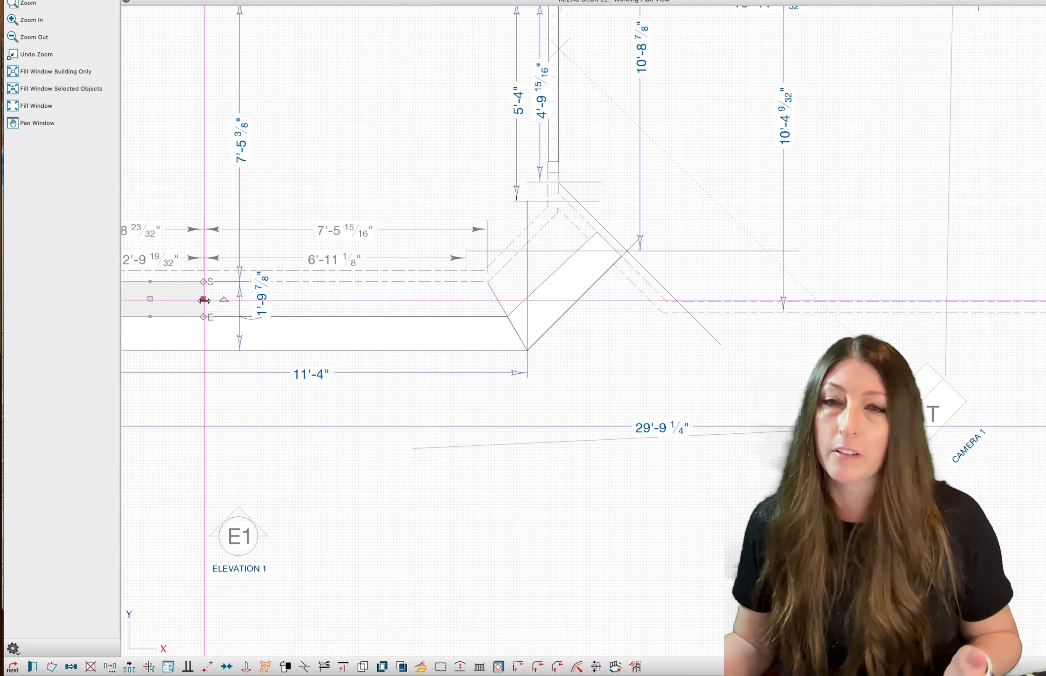
pyautogui.moveTo(203, 299); pyautogui.dragTo(493, 284)
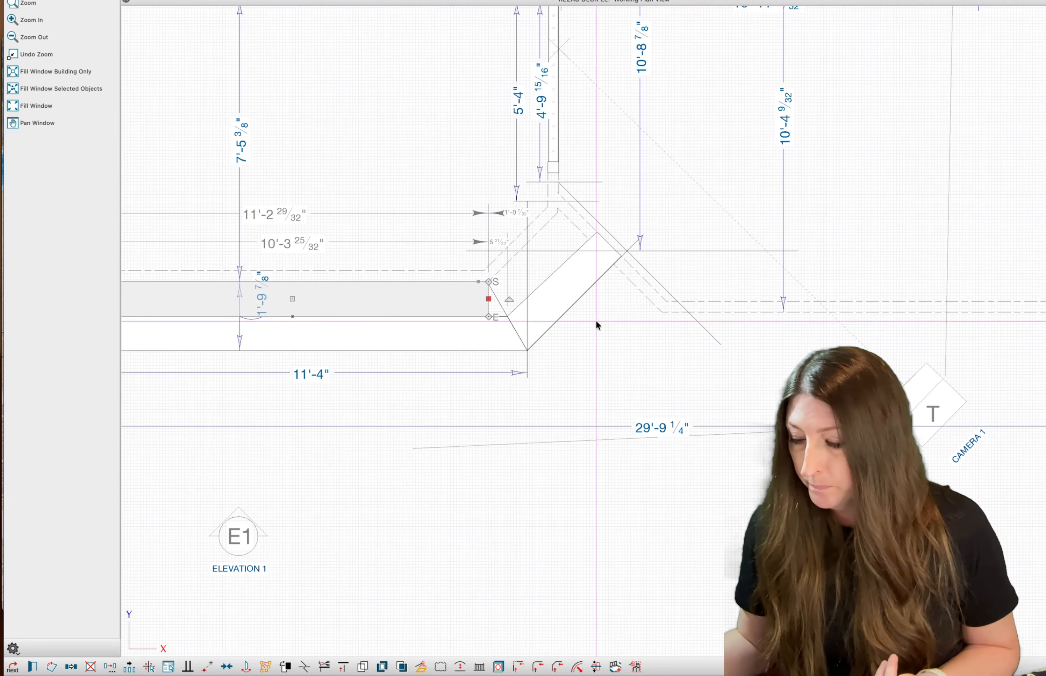
# Pull the upper landing's outer end corner out to the inner corner of the angled landing, giving it a mitred end.
pyautogui.scroll(5, 491, 316)
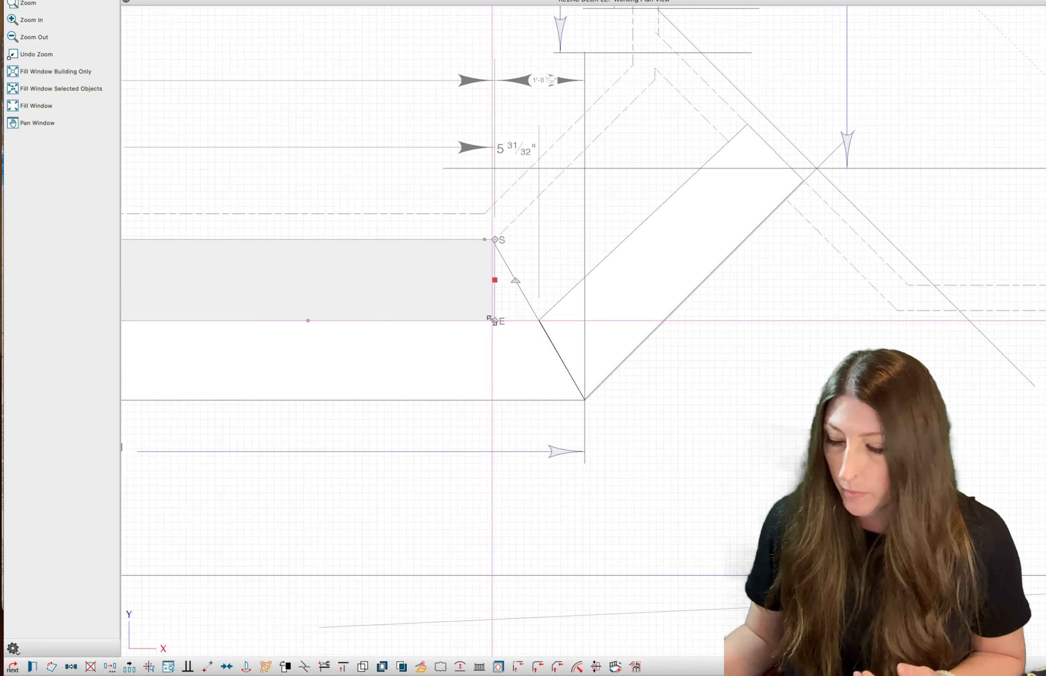
pyautogui.moveTo(492, 318); pyautogui.dragTo(539, 318)
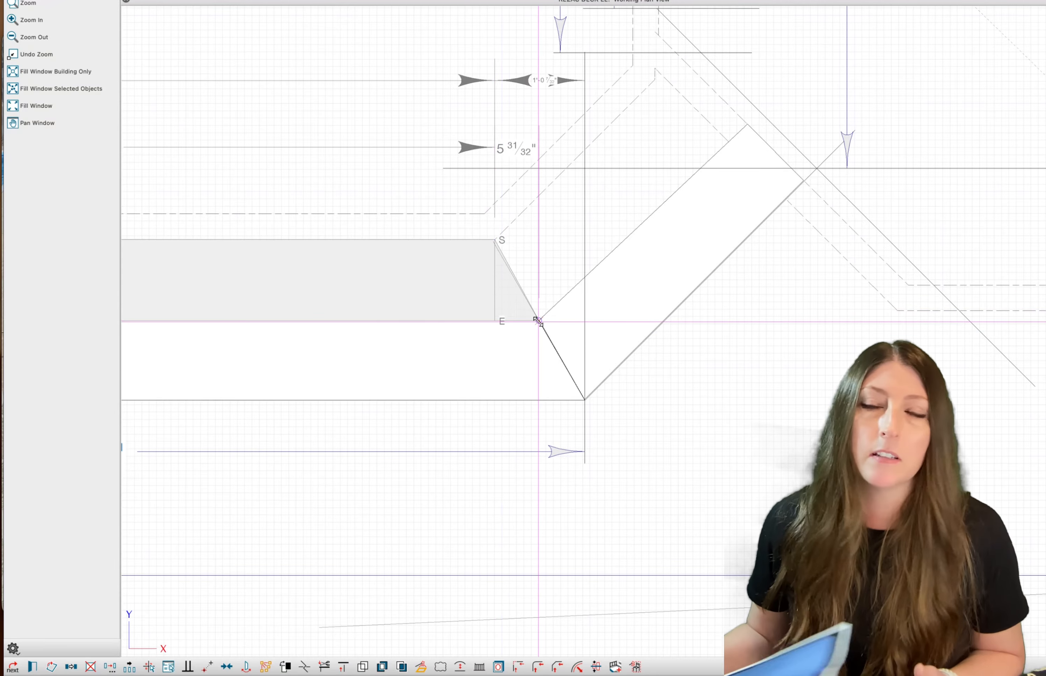
pyautogui.scroll(3, 537, 321)
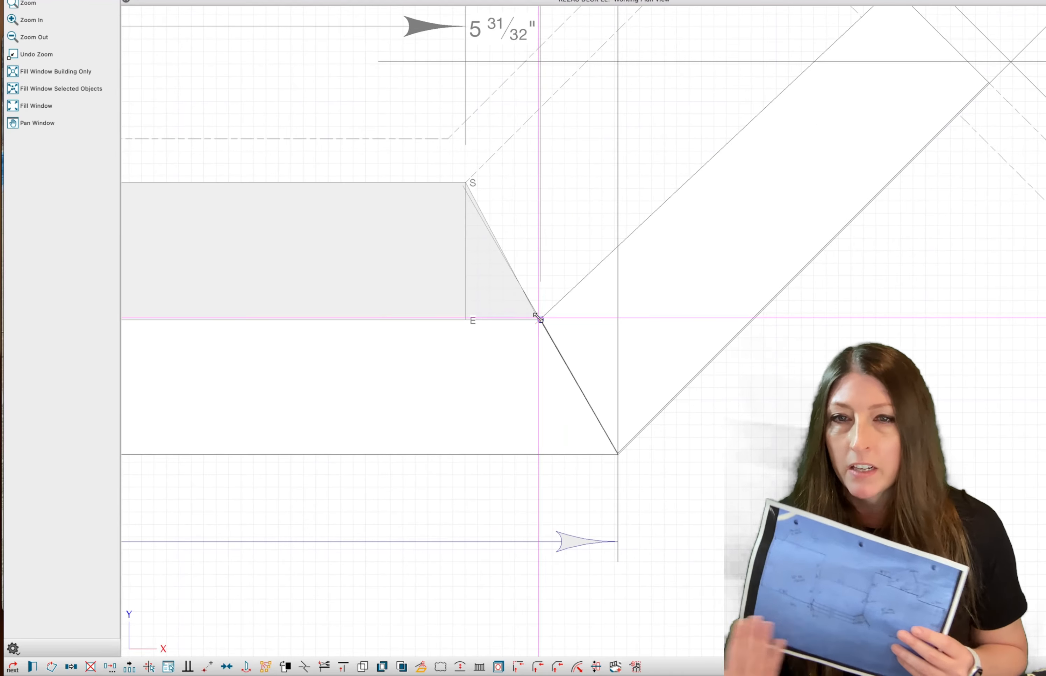
pyautogui.moveTo(538, 317); pyautogui.dragTo(539, 319)
pyautogui.press('Escape')
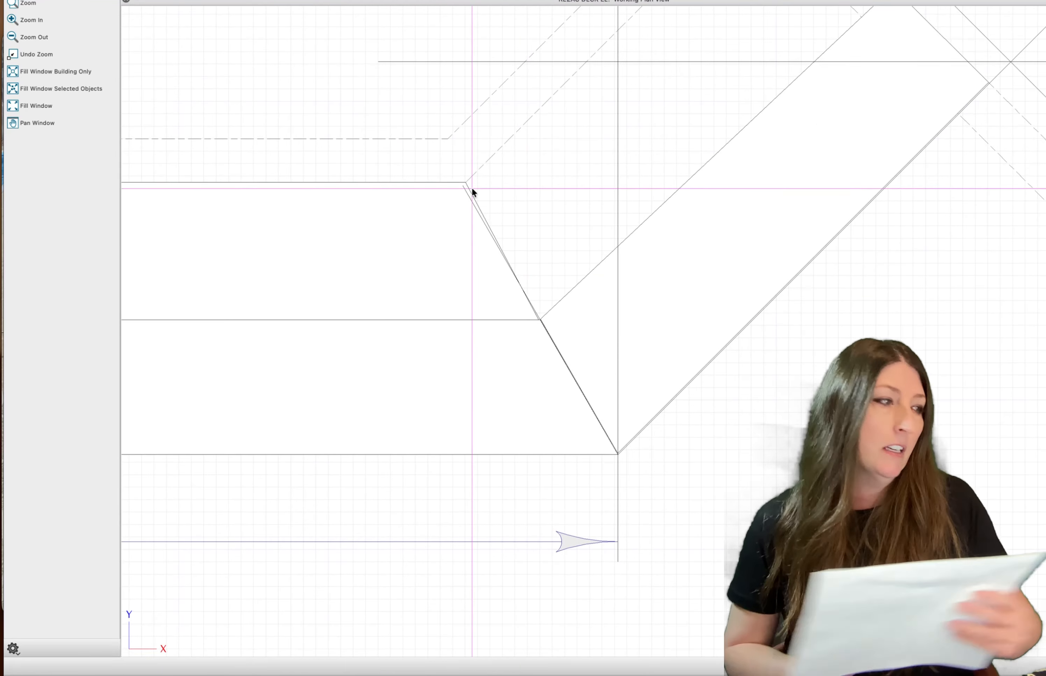
# Fine-tune the upper straight landing's mitred end so its outer corner meets the mitre line of the lower landings.
pyautogui.scroll(2, 473, 192)
pyautogui.click(458, 194)
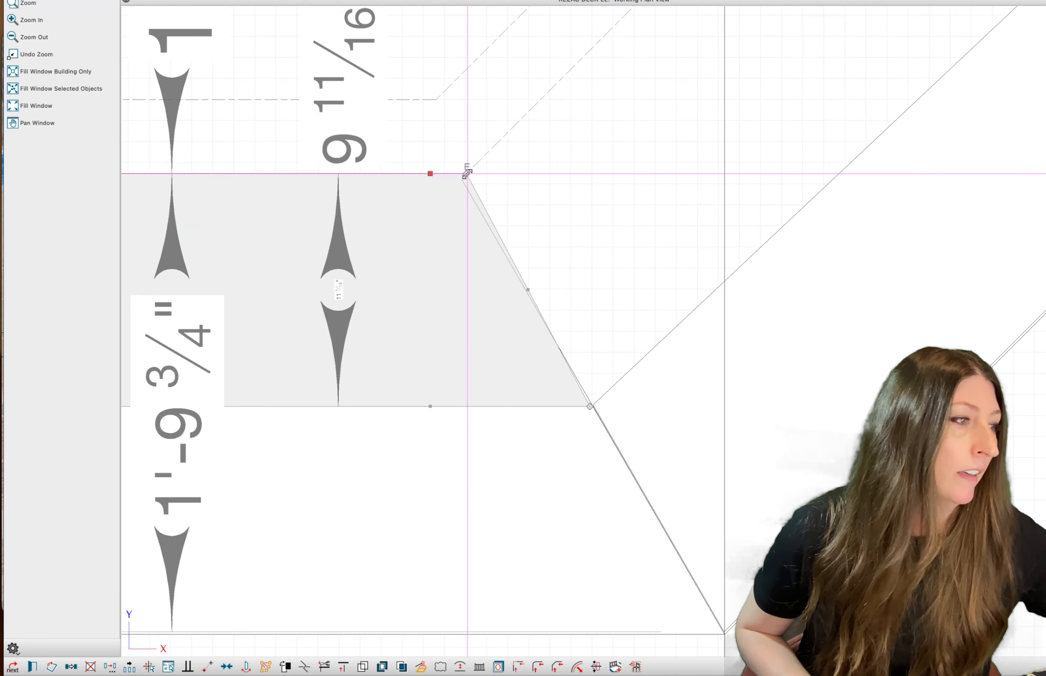
pyautogui.scroll(2, 589, 429)
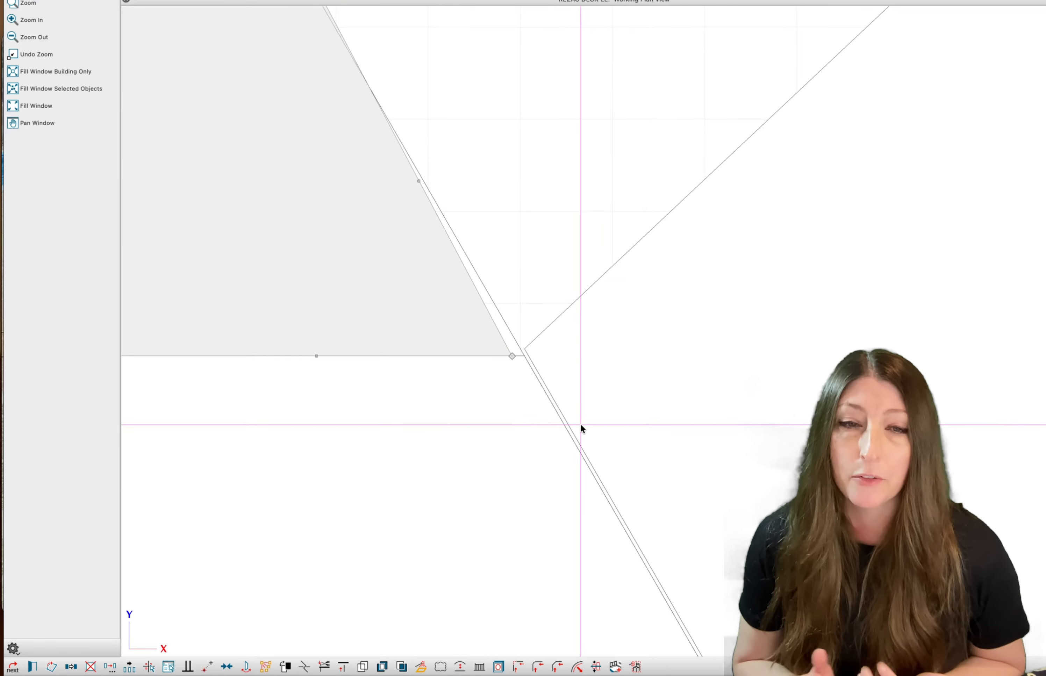
pyautogui.scroll(1, 557, 399)
pyautogui.click(516, 333)
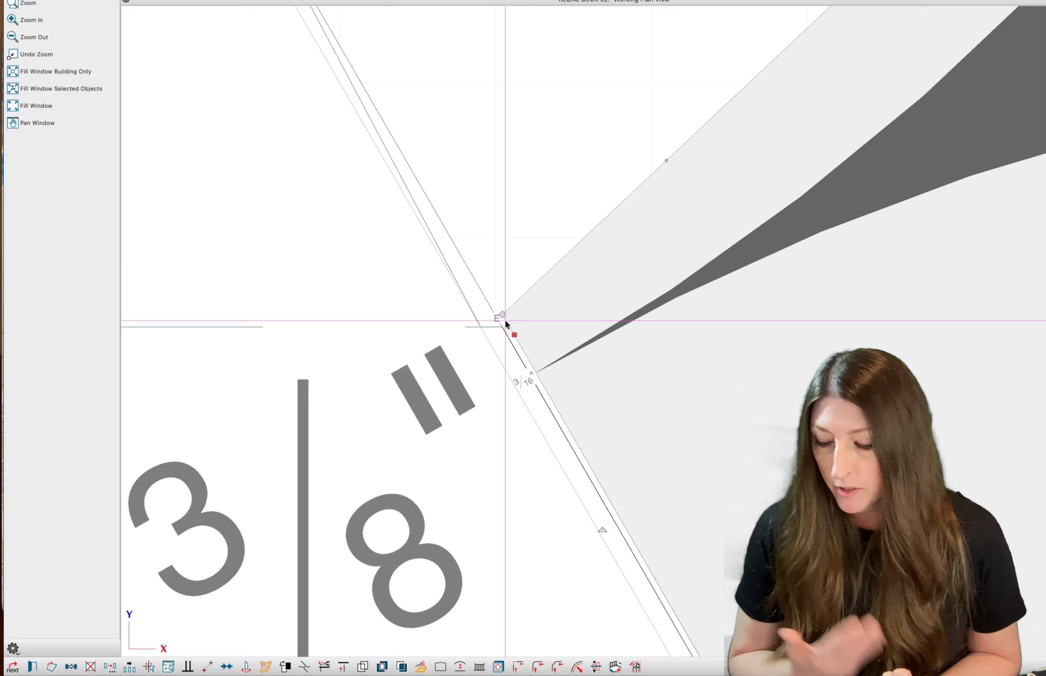
pyautogui.click(371, 281)
pyautogui.press('Escape')
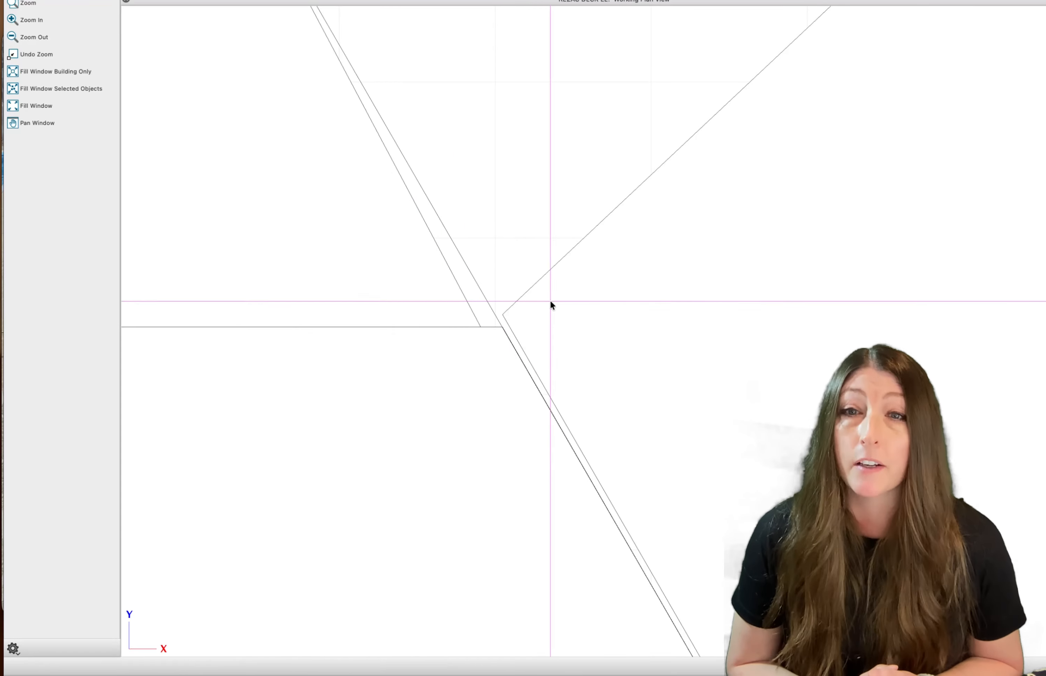
pyautogui.click(396, 268)
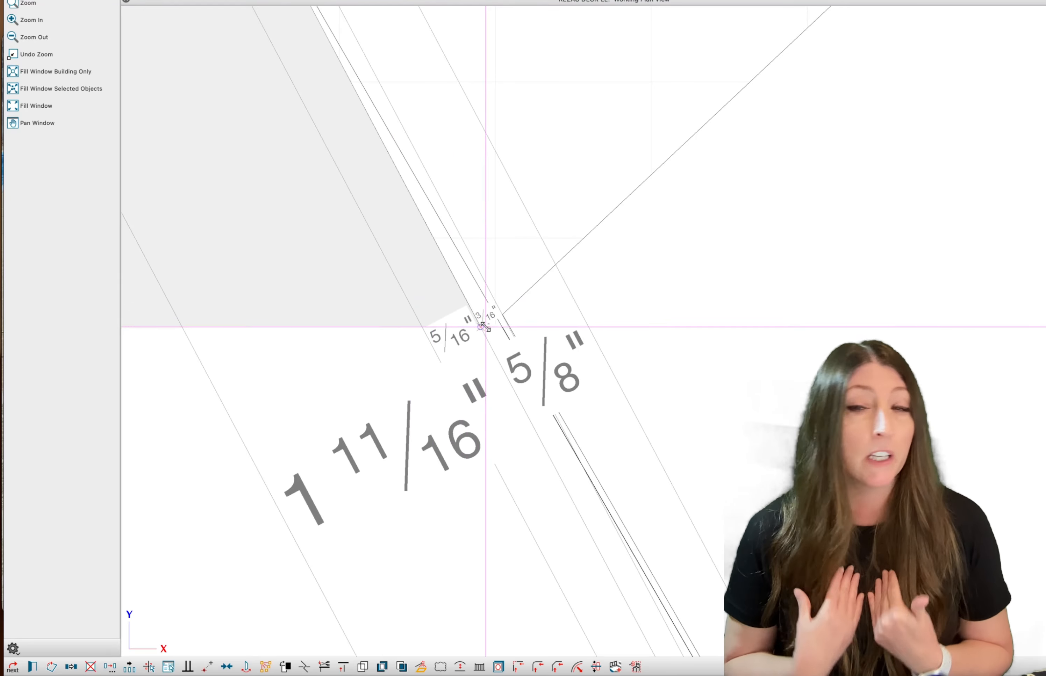
pyautogui.moveTo(492, 326); pyautogui.dragTo(500, 326)
pyautogui.press('Escape')
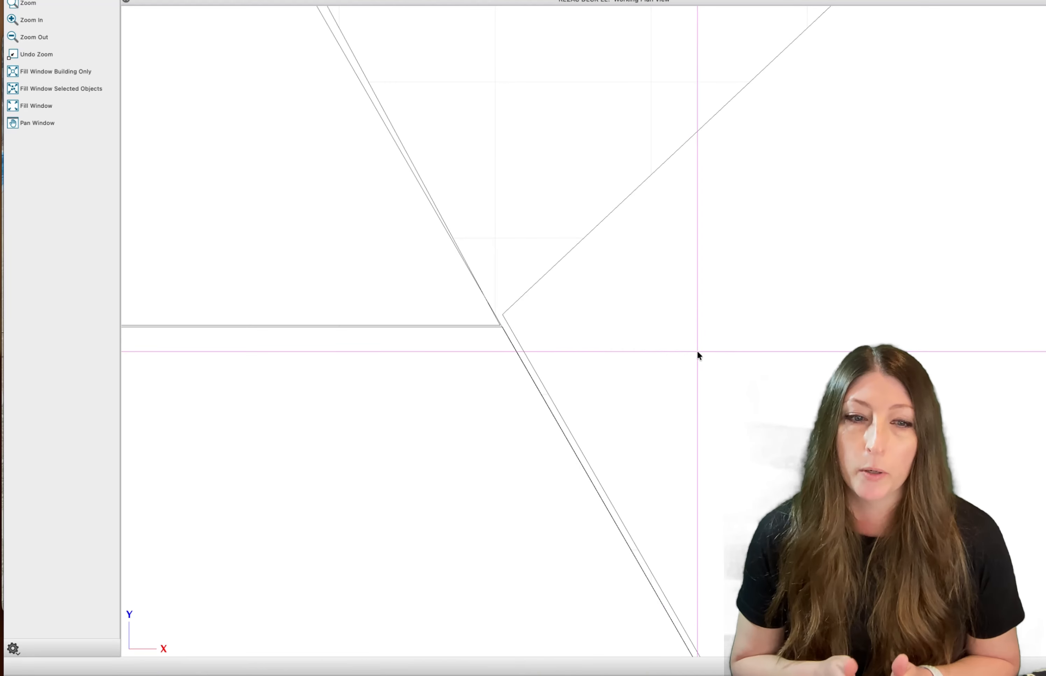
# Shift the angled landing's mitred end edge slightly so it closes the gap to the straight landings.
pyautogui.click(727, 288)
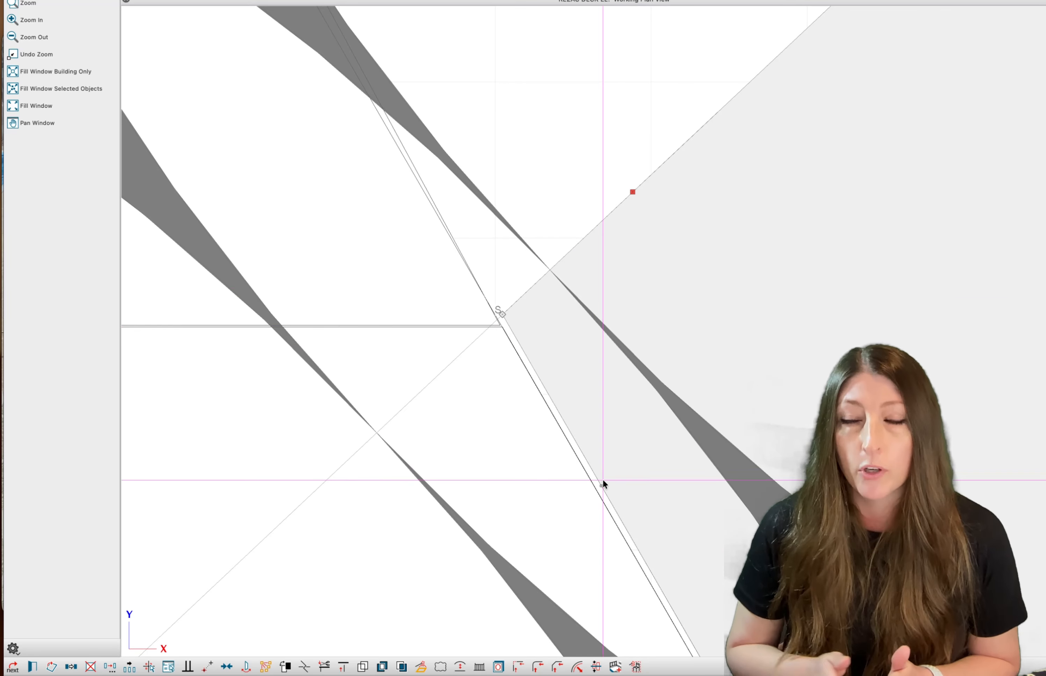
pyautogui.moveTo(603, 485); pyautogui.dragTo(597, 490)
pyautogui.press('Escape')
pyautogui.scroll(-10, 623, 254)
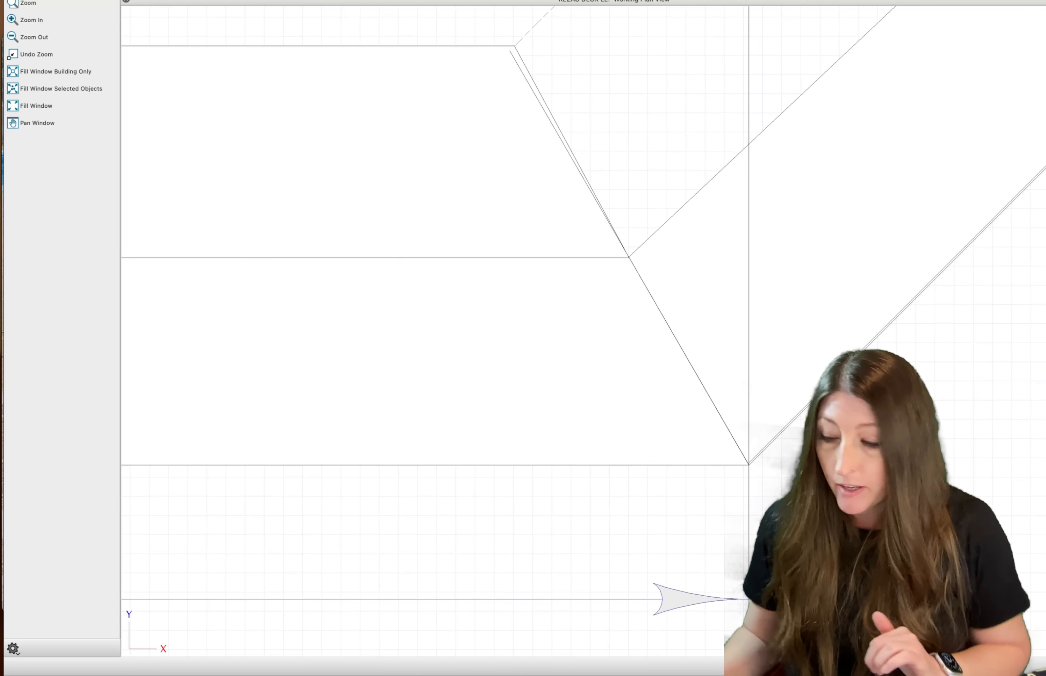
pyautogui.click(37, 123)
pyautogui.moveTo(843, 133); pyautogui.dragTo(704, 412)
pyautogui.scroll(-5, 725, 376)
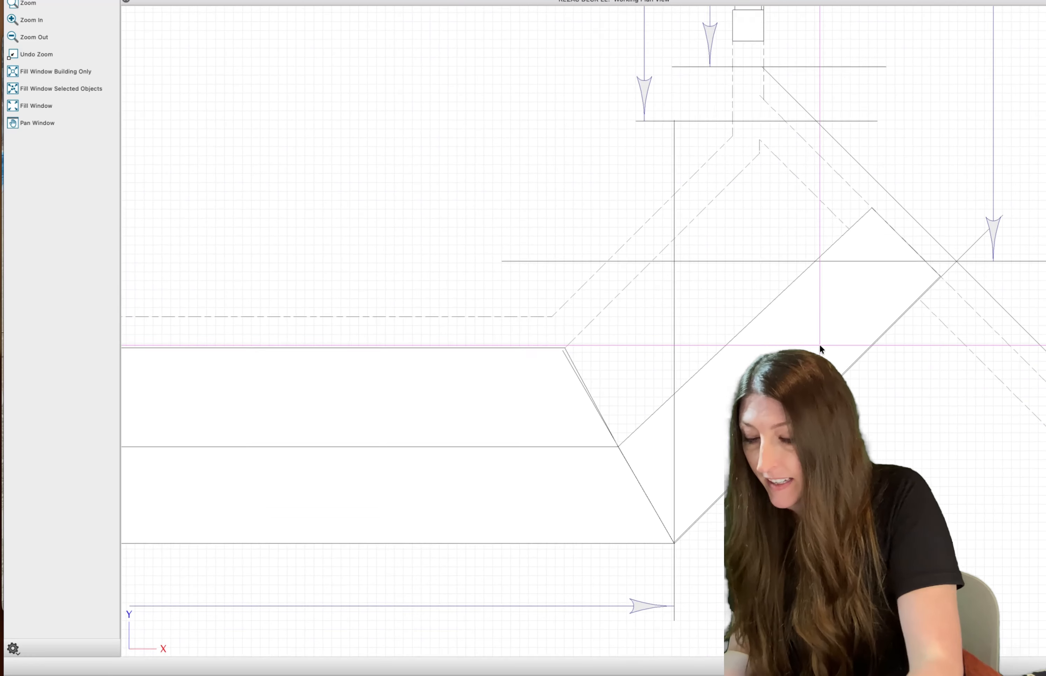
pyautogui.click(779, 352)
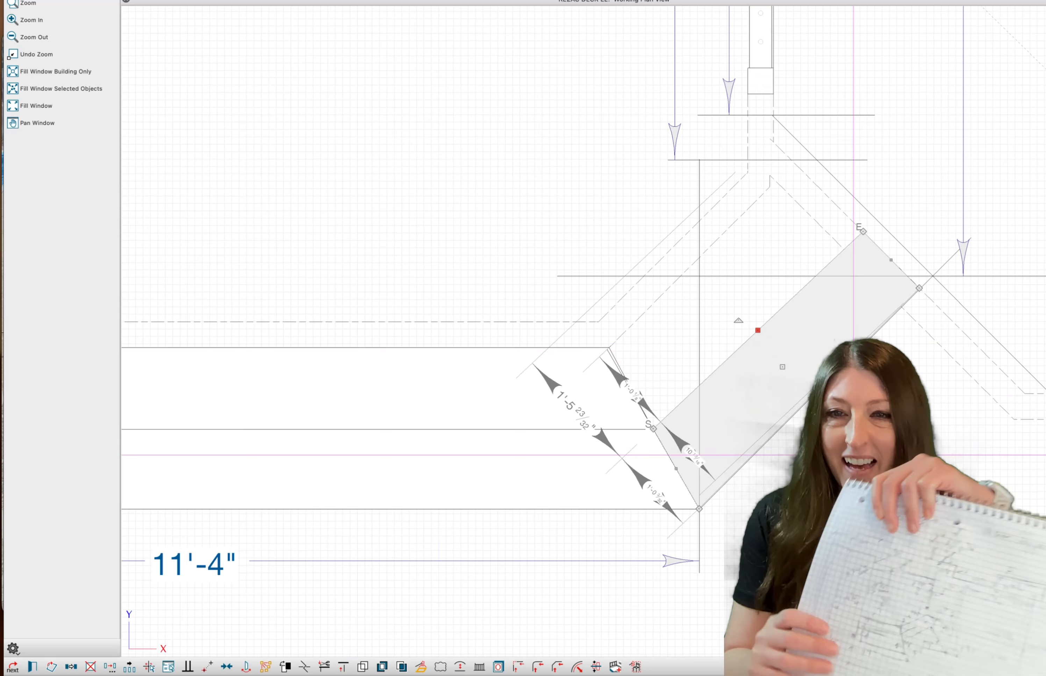
pyautogui.click(597, 387)
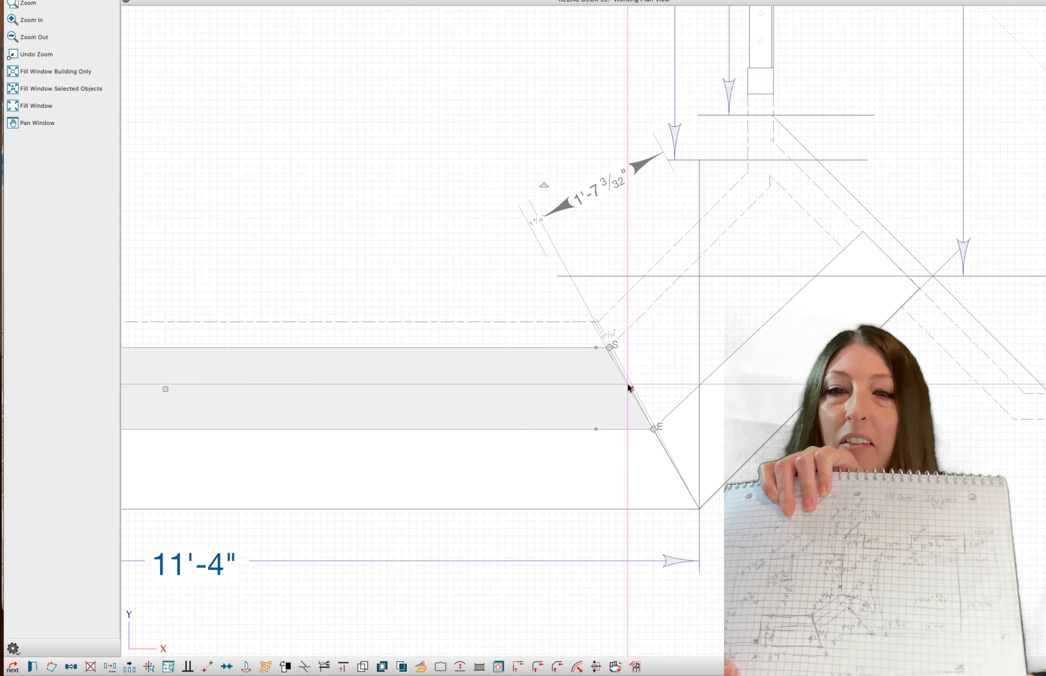
pyautogui.moveTo(631, 389); pyautogui.dragTo(653, 359)
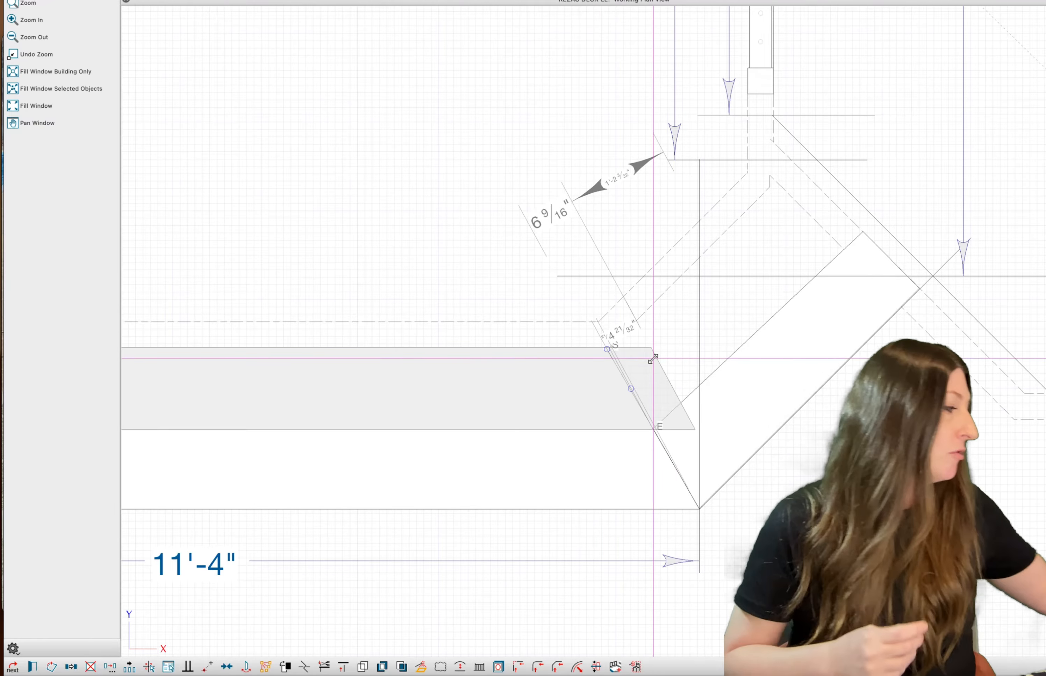
pyautogui.moveTo(653, 358); pyautogui.dragTo(617, 356)
pyautogui.press('Escape')
pyautogui.scroll(3, 633, 401)
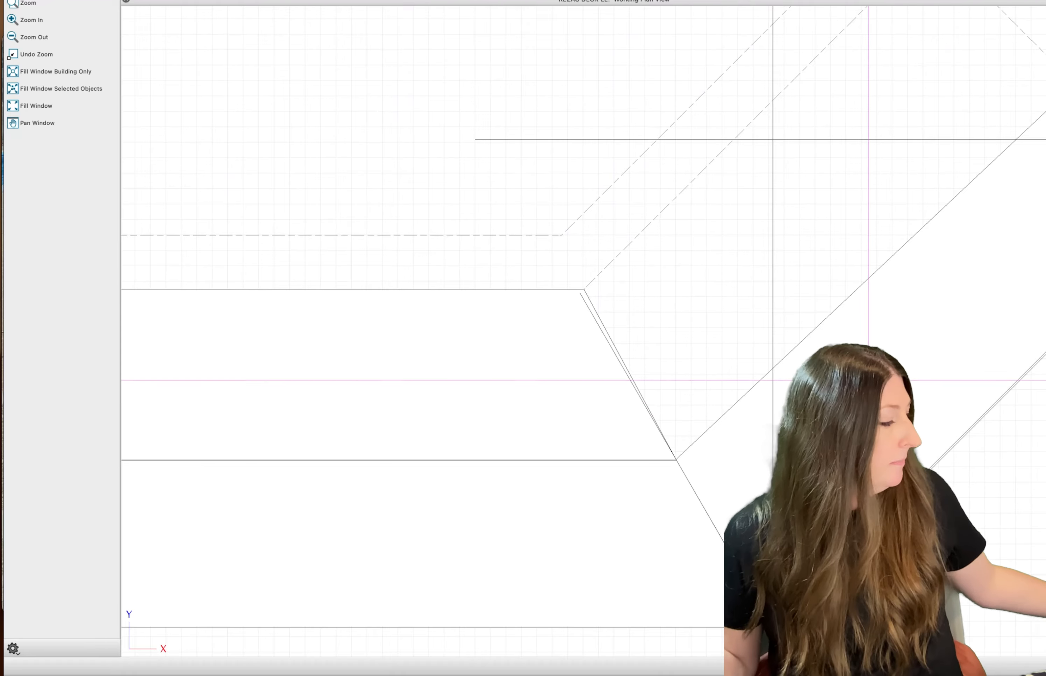
# Copy the angled lower landing and place the copy behind it, beside the upper straight landing's mitred end.
pyautogui.click(869, 381)
pyautogui.scroll(-3, 901, 337)
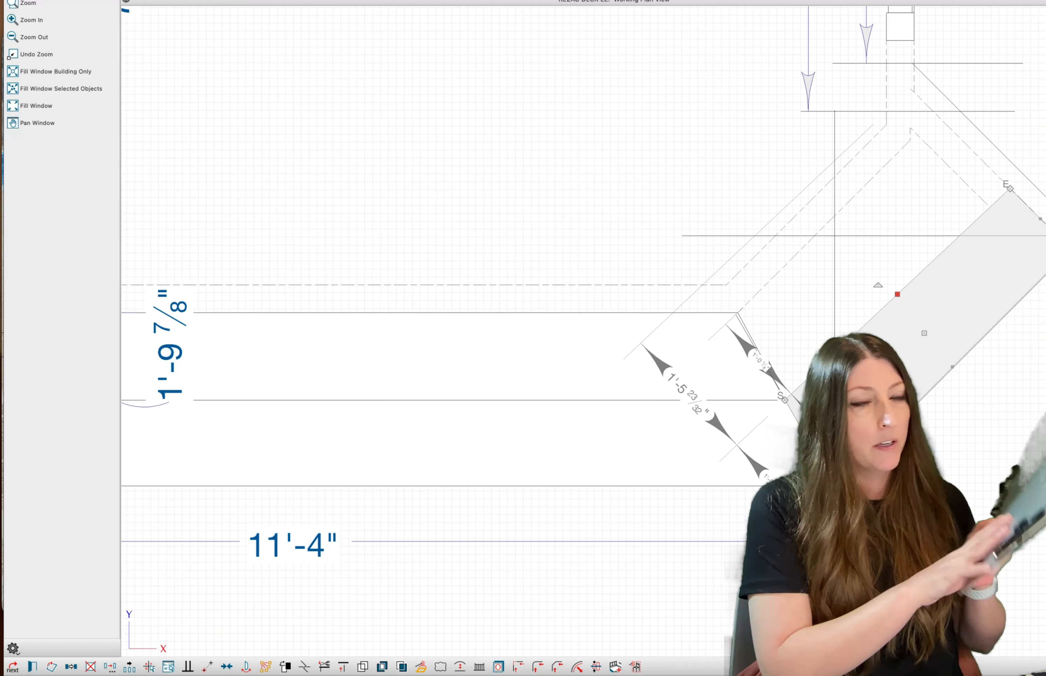
pyautogui.moveTo(697, 201); pyautogui.dragTo(420, 223, button='middle')
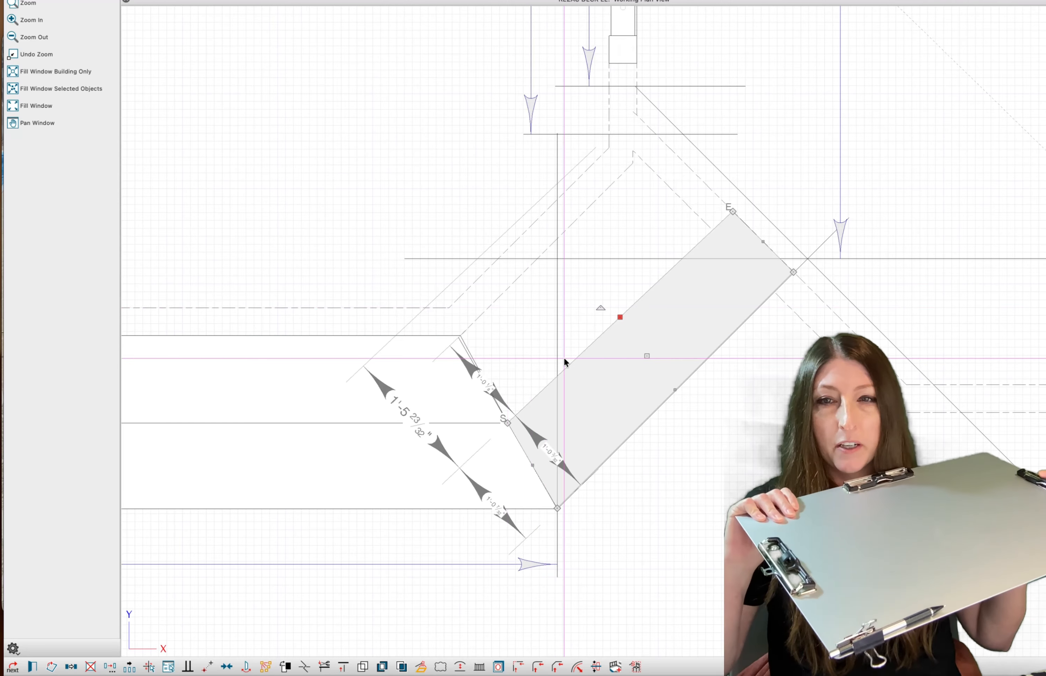
pyautogui.press('p')
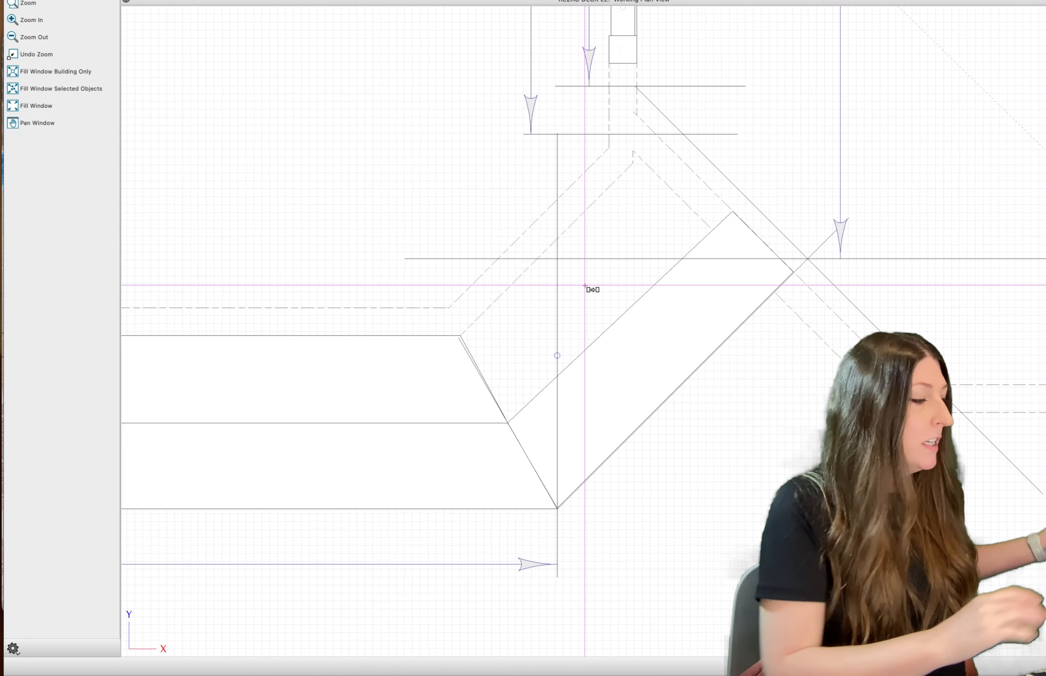
pyautogui.click(585, 285)
# Set the copied angled landing's top height to -5 9/16" after checking the upper straight landing's specification.
pyautogui.click(437, 397)
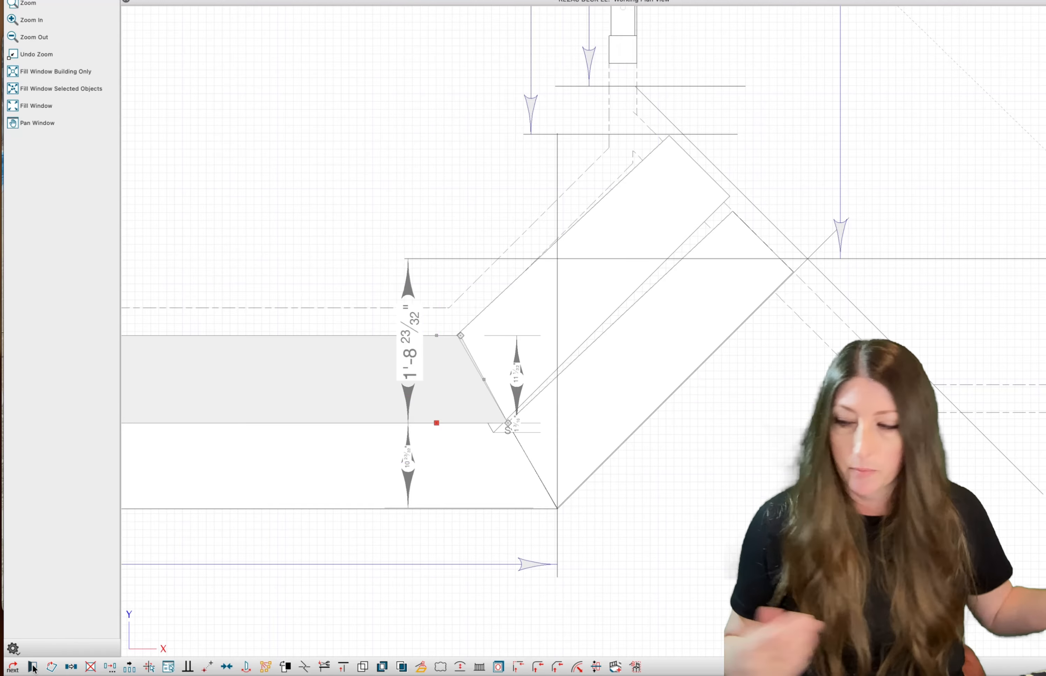
pyautogui.click(33, 667)
pyautogui.click(968, 520)
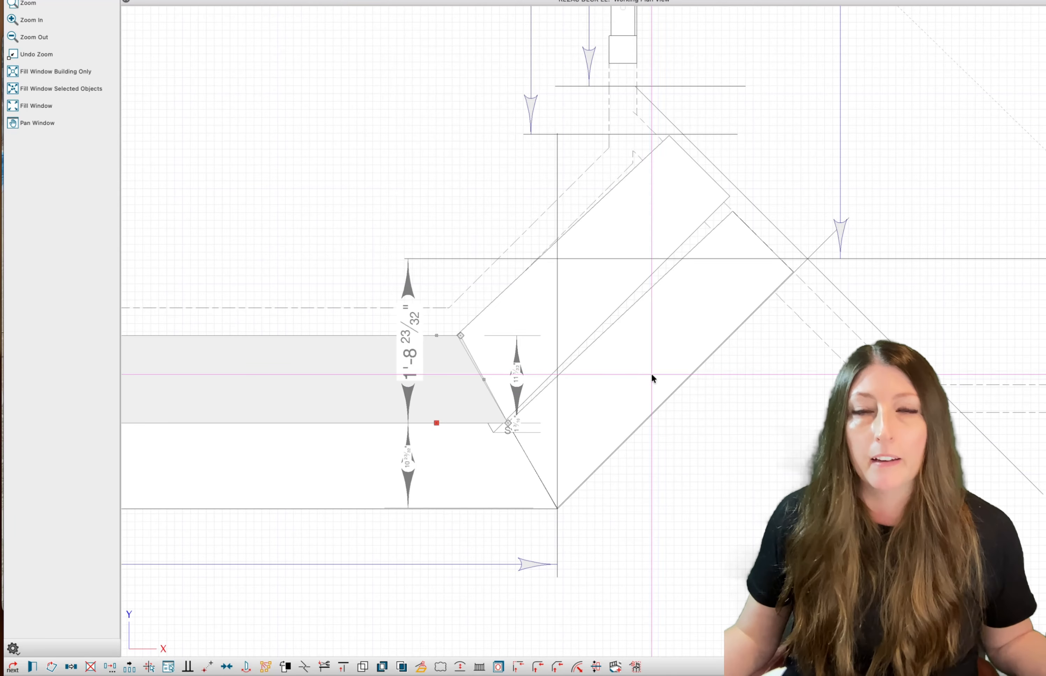
pyautogui.click(556, 312)
pyautogui.press('Escape')
pyautogui.click(527, 328)
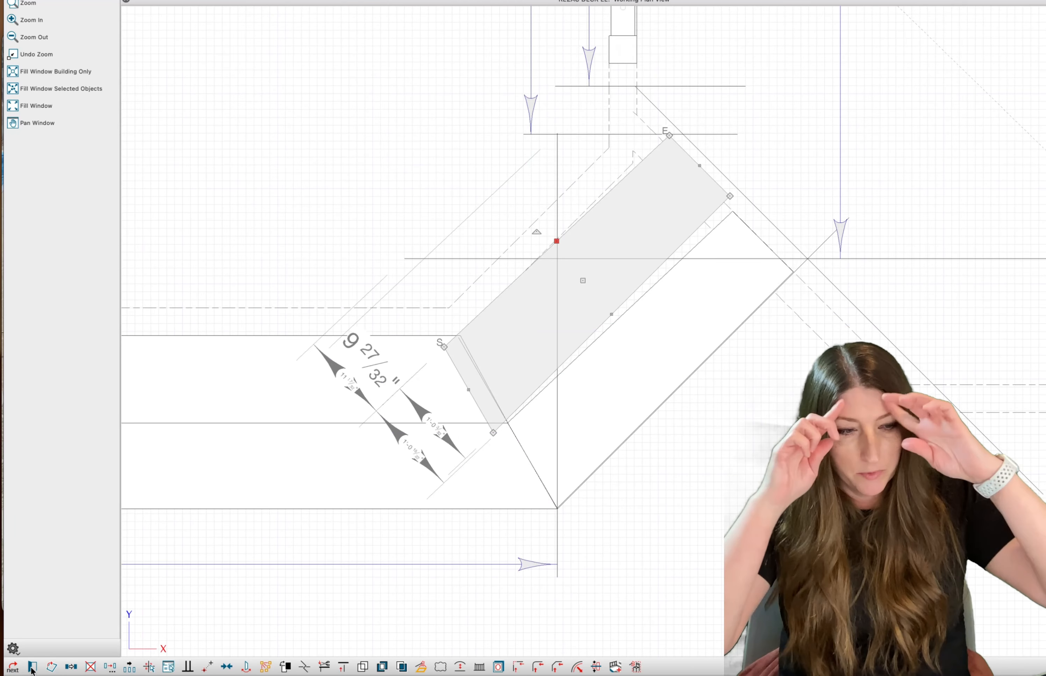
pyautogui.click(33, 667)
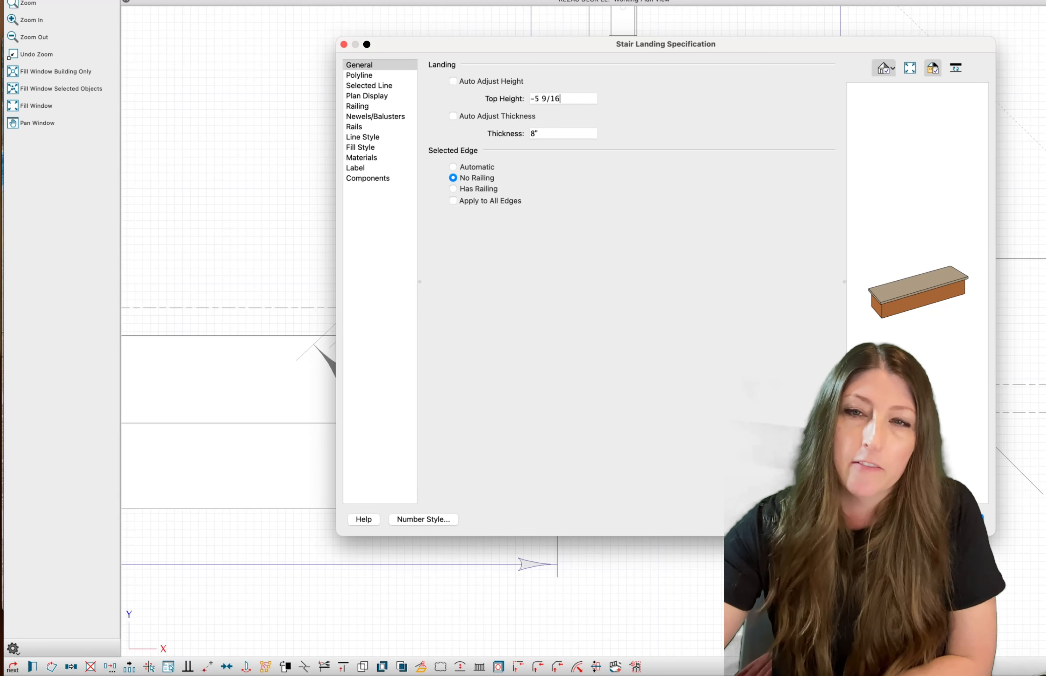
pyautogui.click(968, 519)
pyautogui.click(364, 73)
# Move the copied angled landing's mitred end edge back onto the mitre line shared with the upper straight landing.
pyautogui.scroll(3, 522, 345)
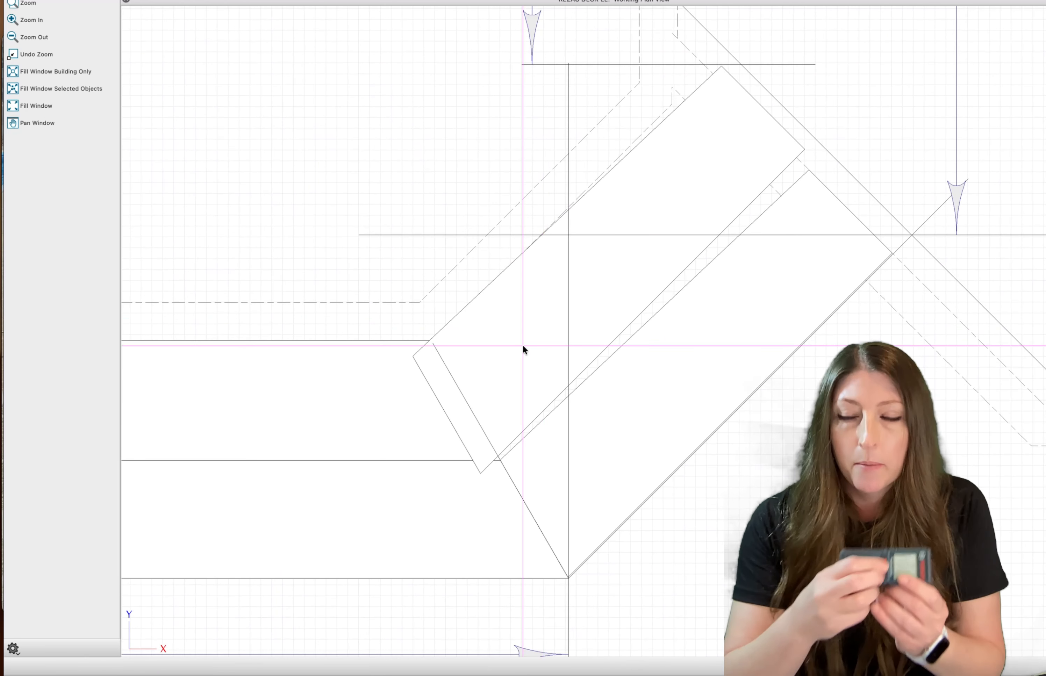
pyautogui.click(477, 399)
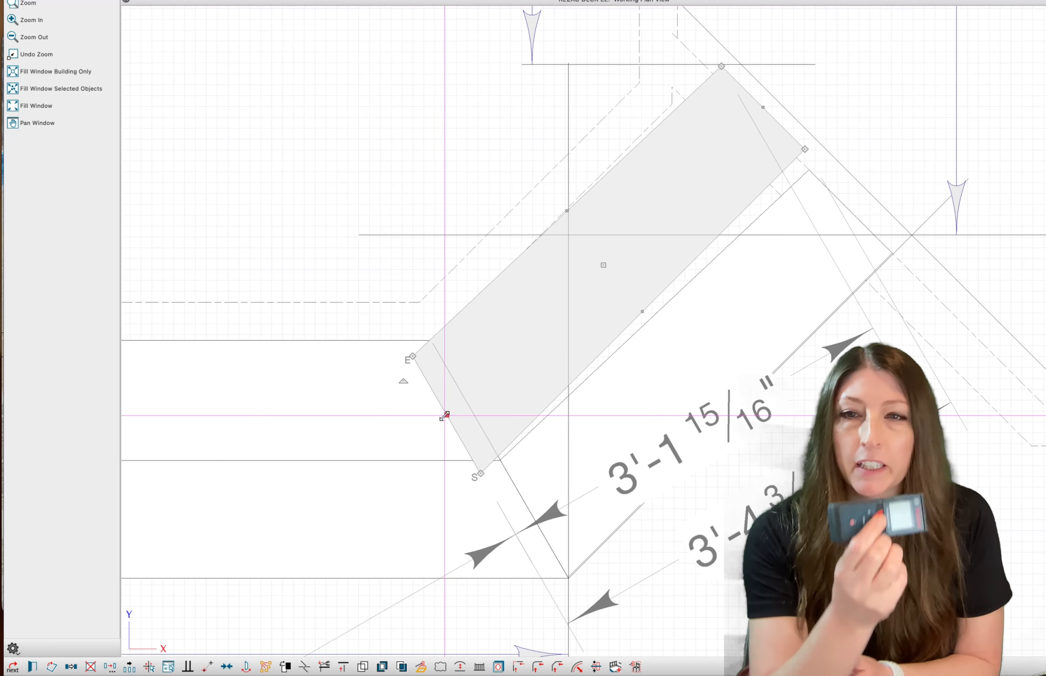
pyautogui.moveTo(445, 415); pyautogui.dragTo(467, 402)
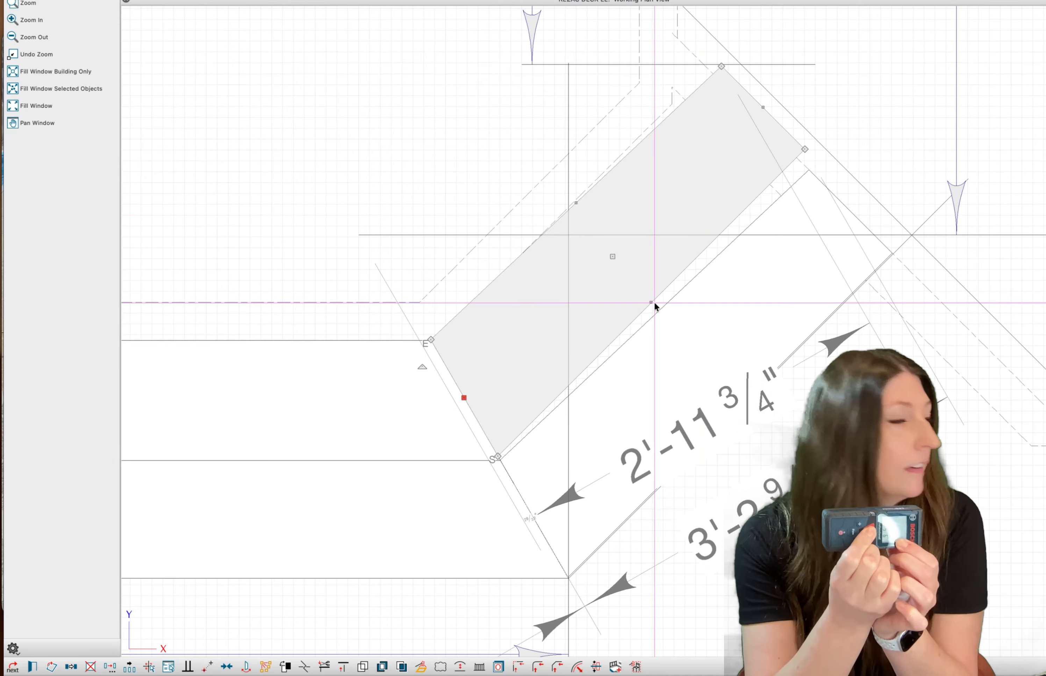
# Pull in the upper angled landing's far end slightly and stretch its two front corners to meet the lower angled landing's back edge.
pyautogui.moveTo(773, 117); pyautogui.dragTo(751, 119)
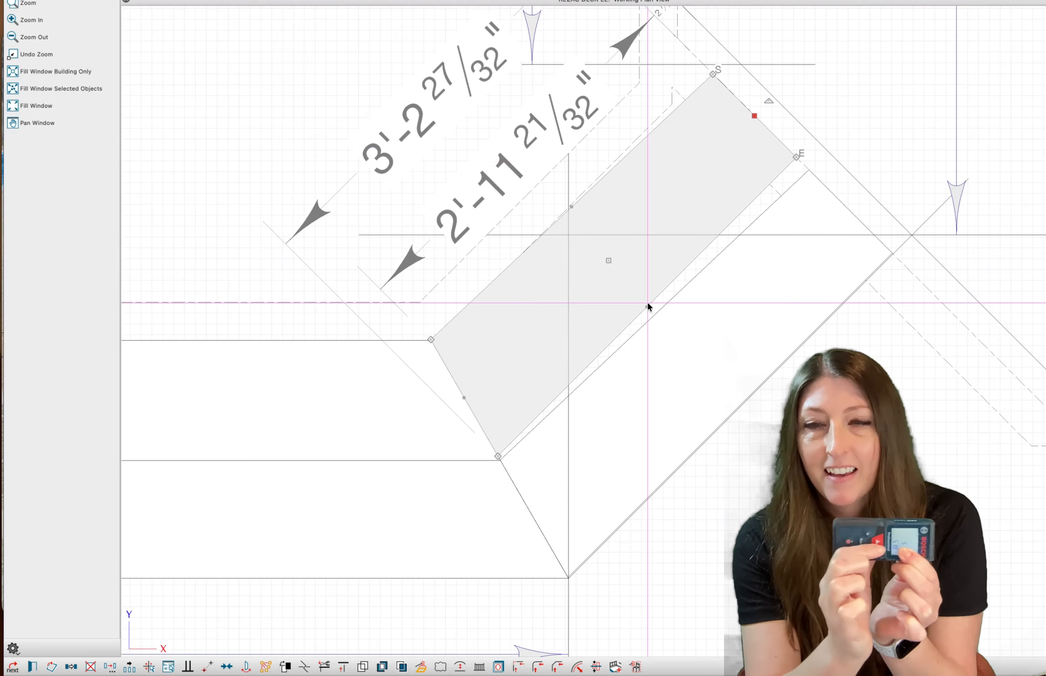
pyautogui.moveTo(797, 159); pyautogui.dragTo(806, 168)
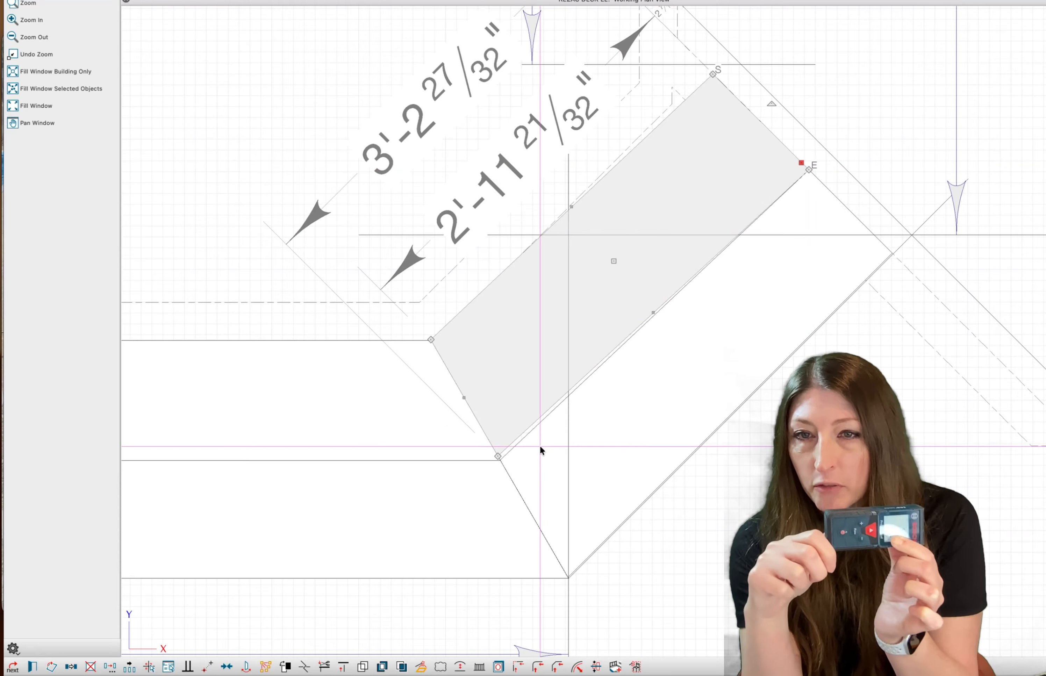
pyautogui.moveTo(499, 455); pyautogui.dragTo(501, 461)
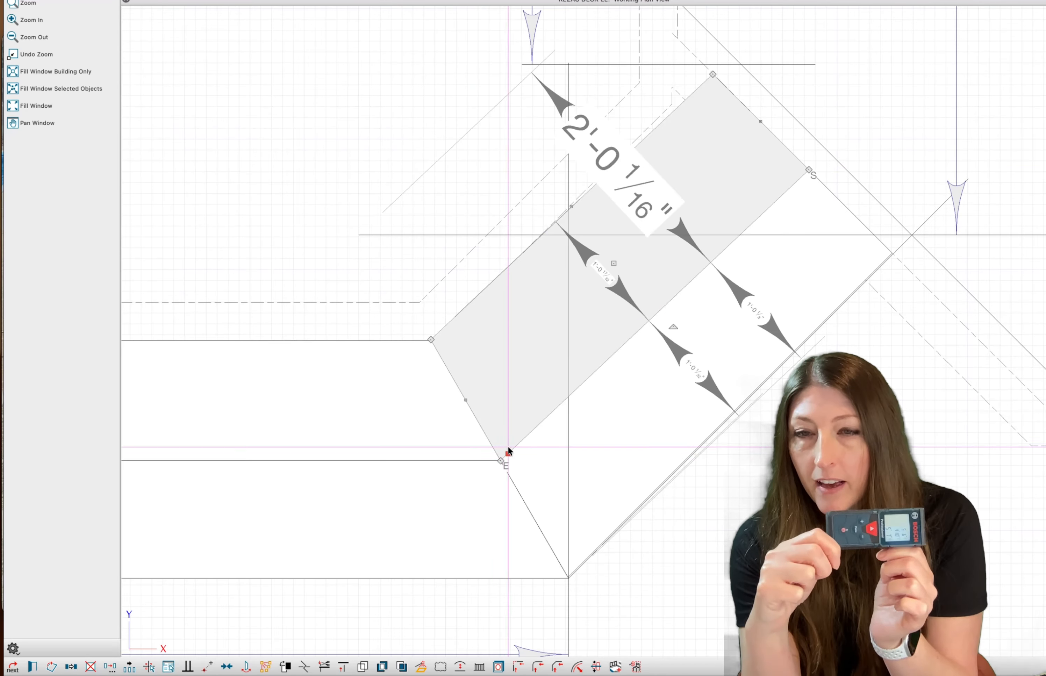
pyautogui.click(782, 390)
pyautogui.scroll(-5, 880, 381)
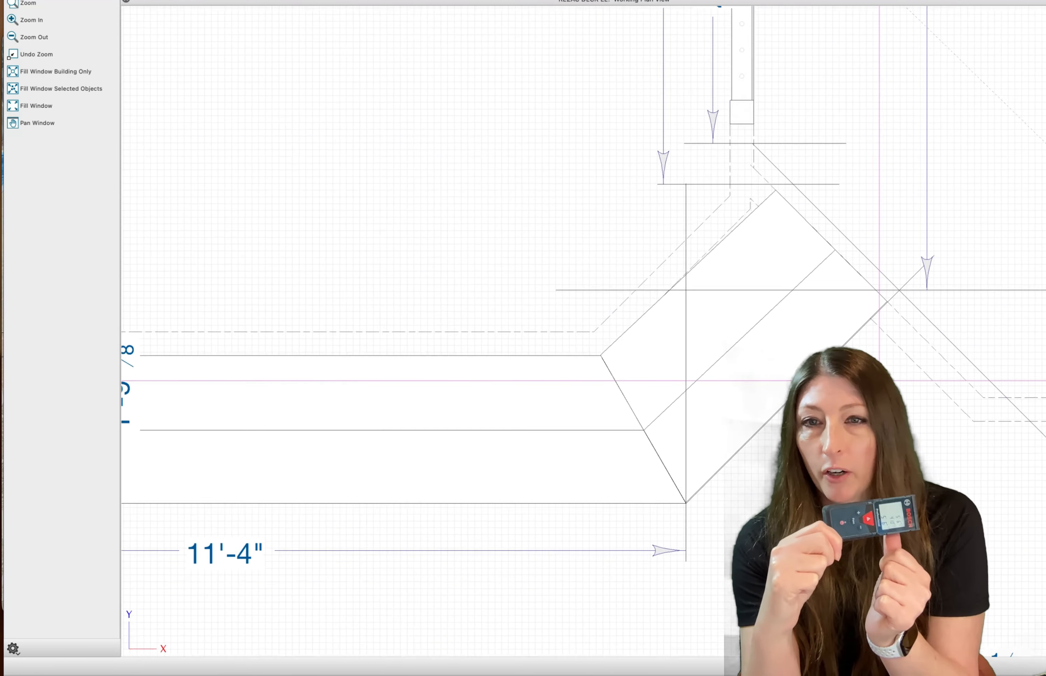
# Make the upper angled landing's back edge parallel to the deck's angled edge.
pyautogui.click(786, 263)
pyautogui.scroll(5, 801, 250)
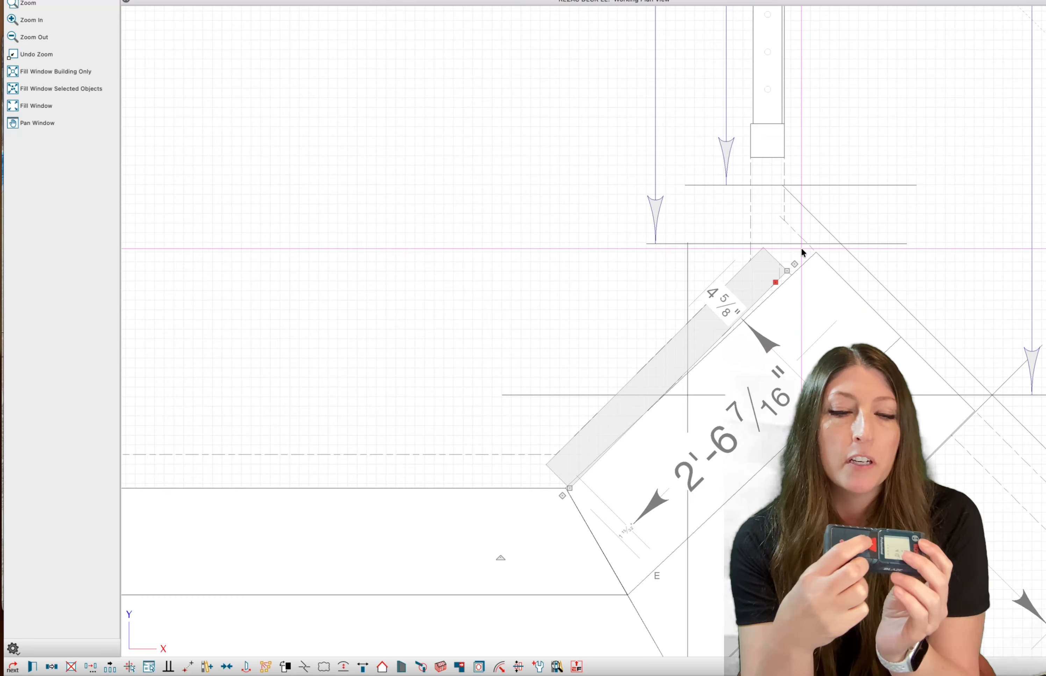
pyautogui.scroll(-1, 802, 251)
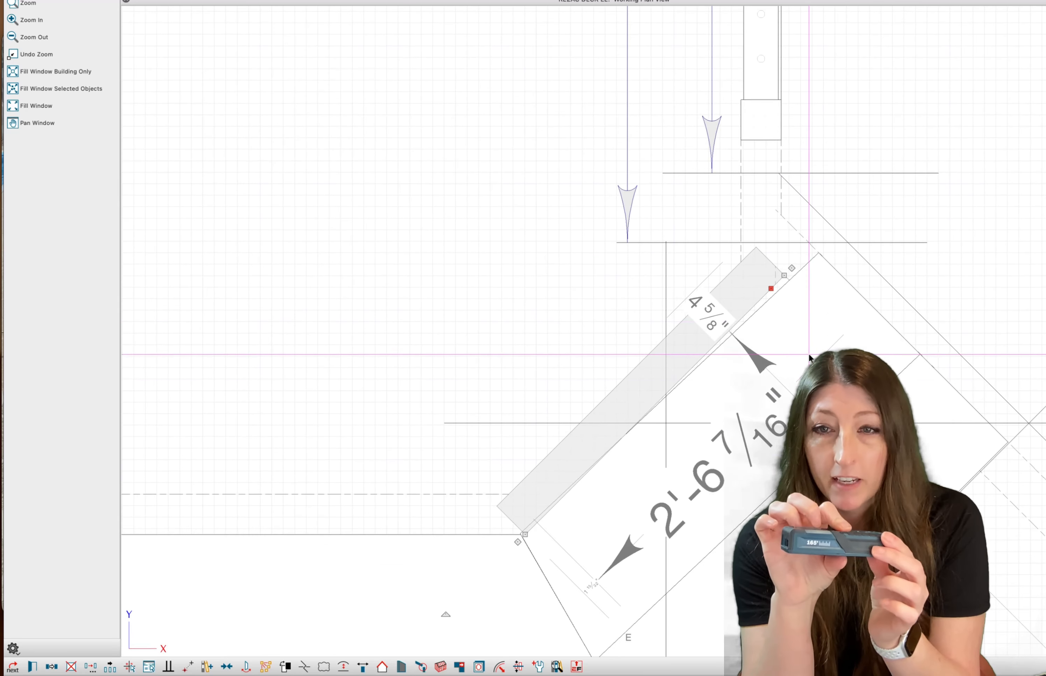
pyautogui.click(771, 322)
pyautogui.click(758, 308)
pyautogui.click(757, 308)
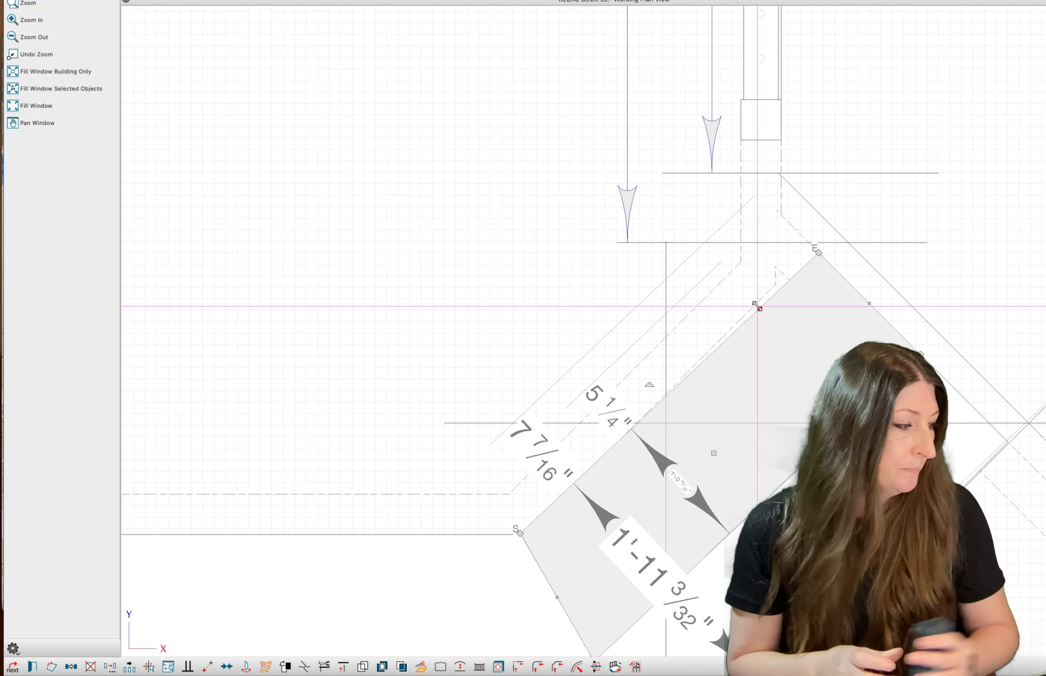
pyautogui.click(207, 667)
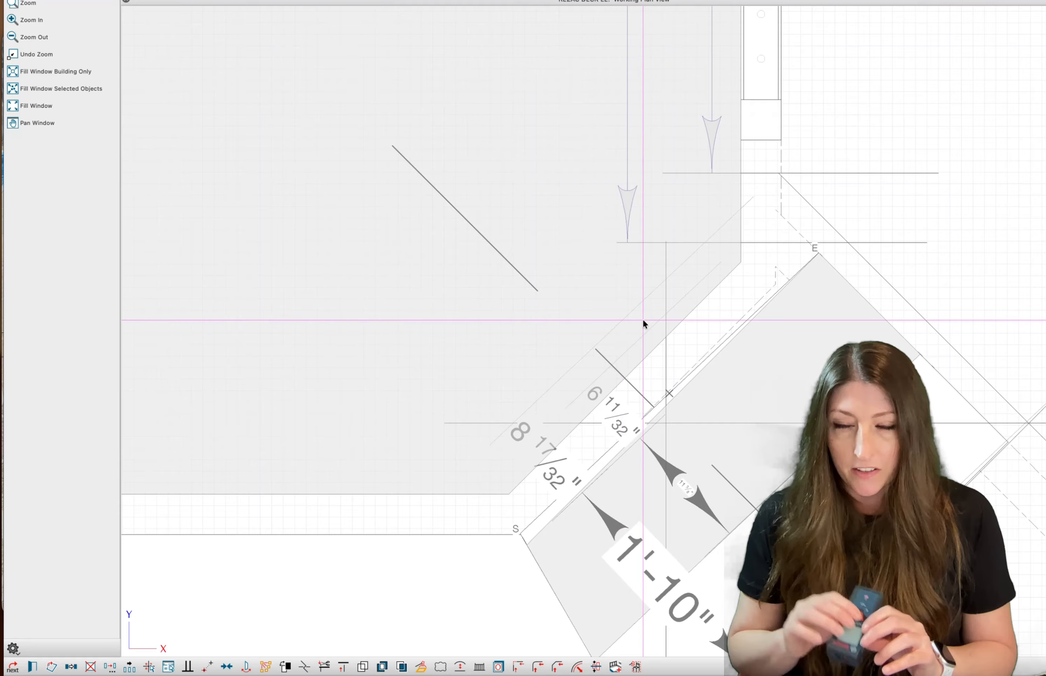
pyautogui.click(588, 420)
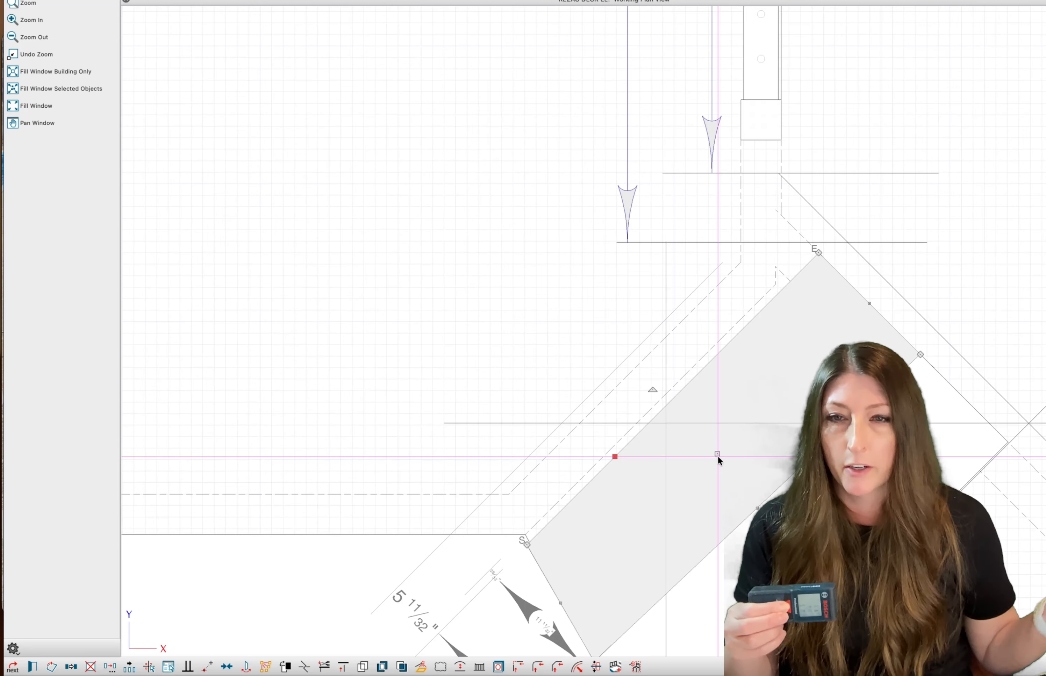
pyautogui.moveTo(718, 455); pyautogui.dragTo(715, 453)
pyautogui.click(596, 333)
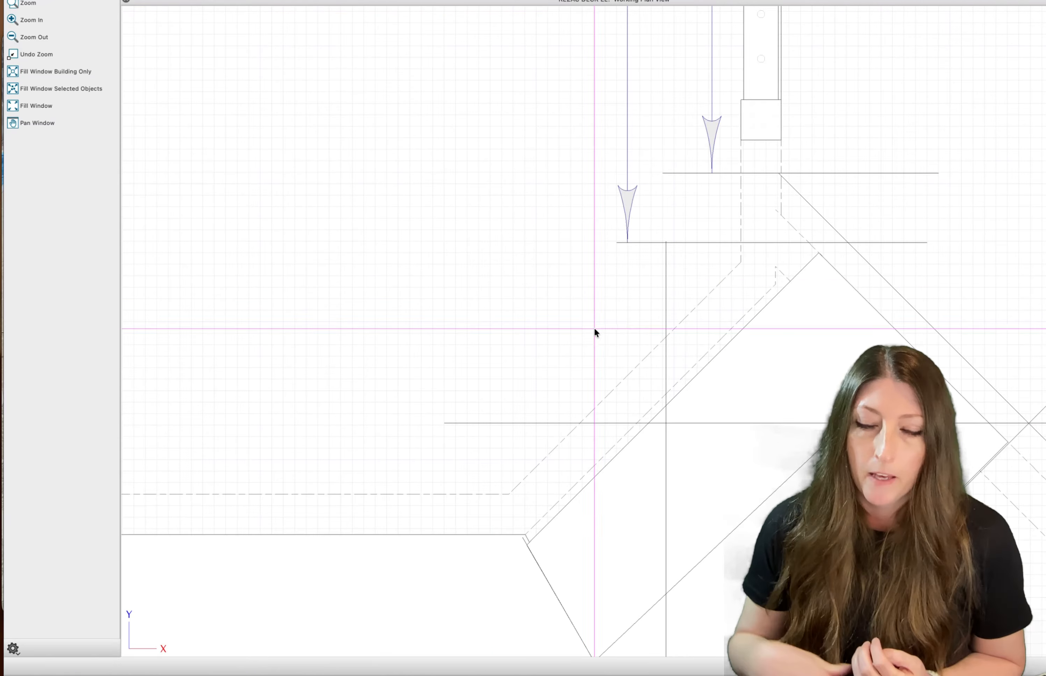
# Adjust both back corners of the upper angled landing so the mitred one meets the upper straight landing's back corner.
pyautogui.click(781, 424)
pyautogui.click(709, 466)
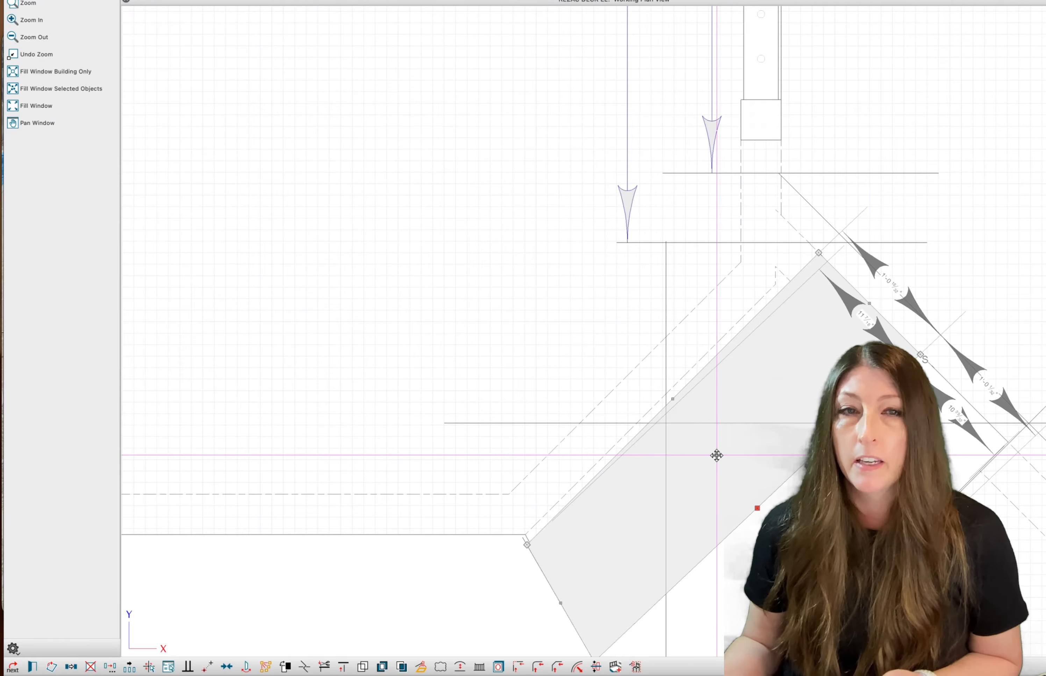
pyautogui.moveTo(717, 456)
pyautogui.mouseDown()
pyautogui.moveTo(729, 433)
pyautogui.moveTo(712, 458)
pyautogui.mouseUp()
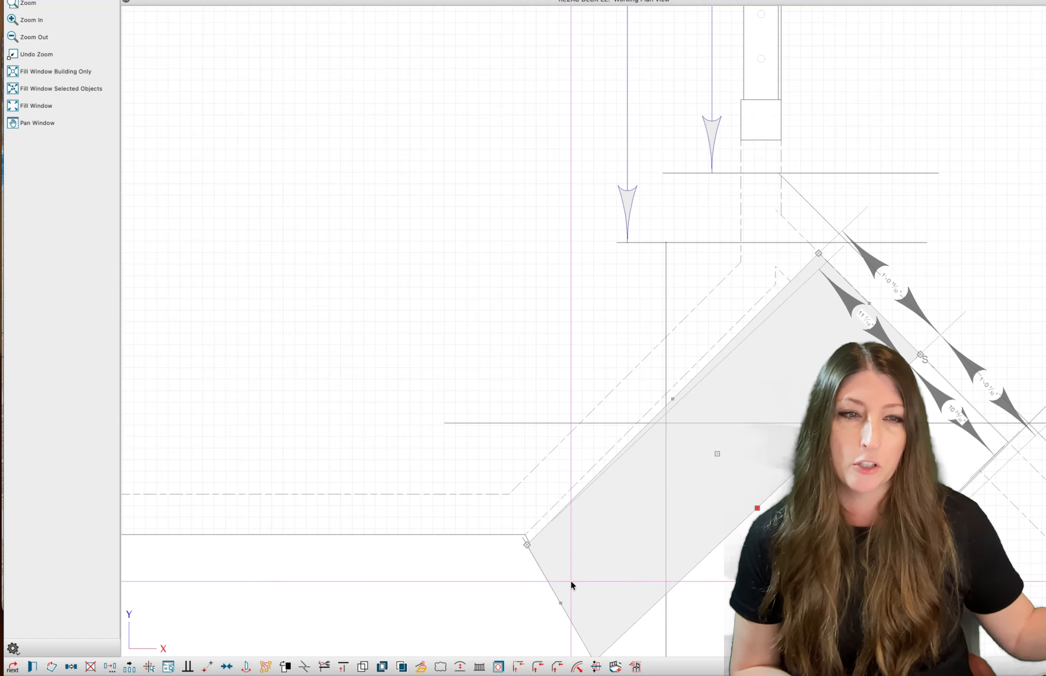
pyautogui.moveTo(527, 545); pyautogui.dragTo(525, 535)
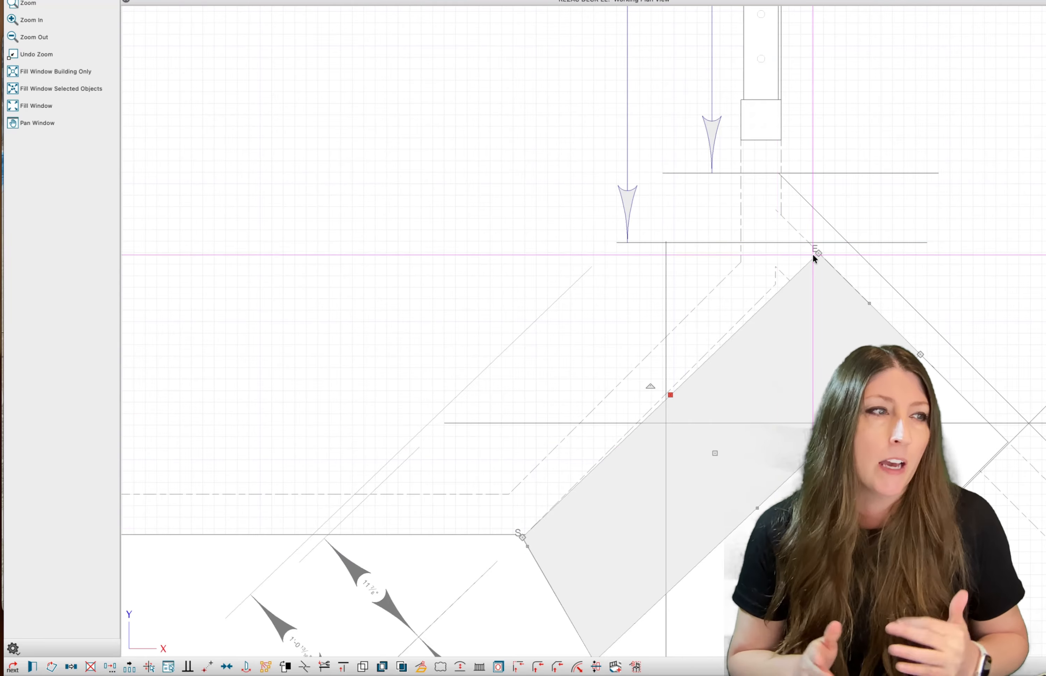
pyautogui.moveTo(817, 251); pyautogui.dragTo(814, 248)
pyautogui.click(927, 340)
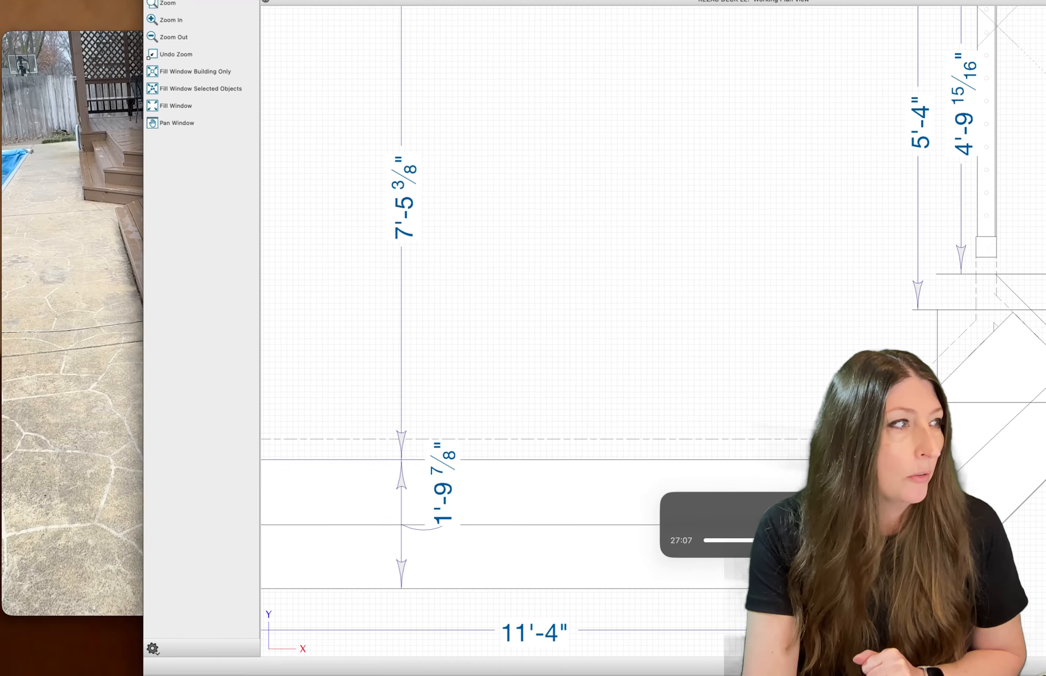
# Move the plan window aside to play the site video IMG_4594.MOV, and compare the deck steps in the Perspective Full Overview.
pyautogui.moveTo(330, 2); pyautogui.dragTo(419, 5)
pyautogui.click(139, 70)
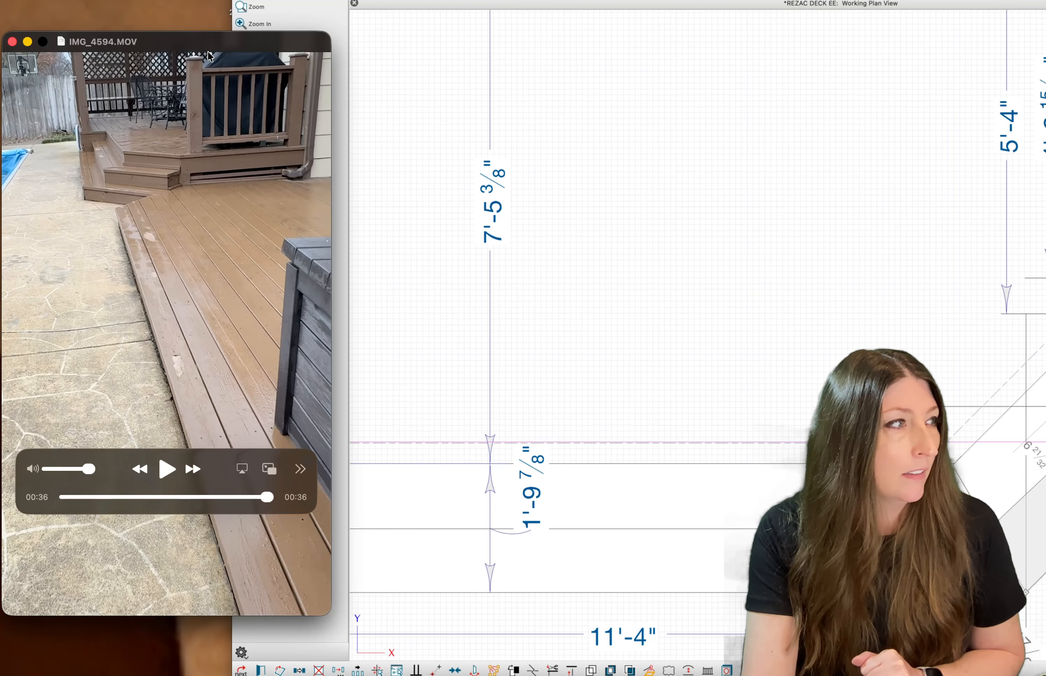
pyautogui.click(167, 470)
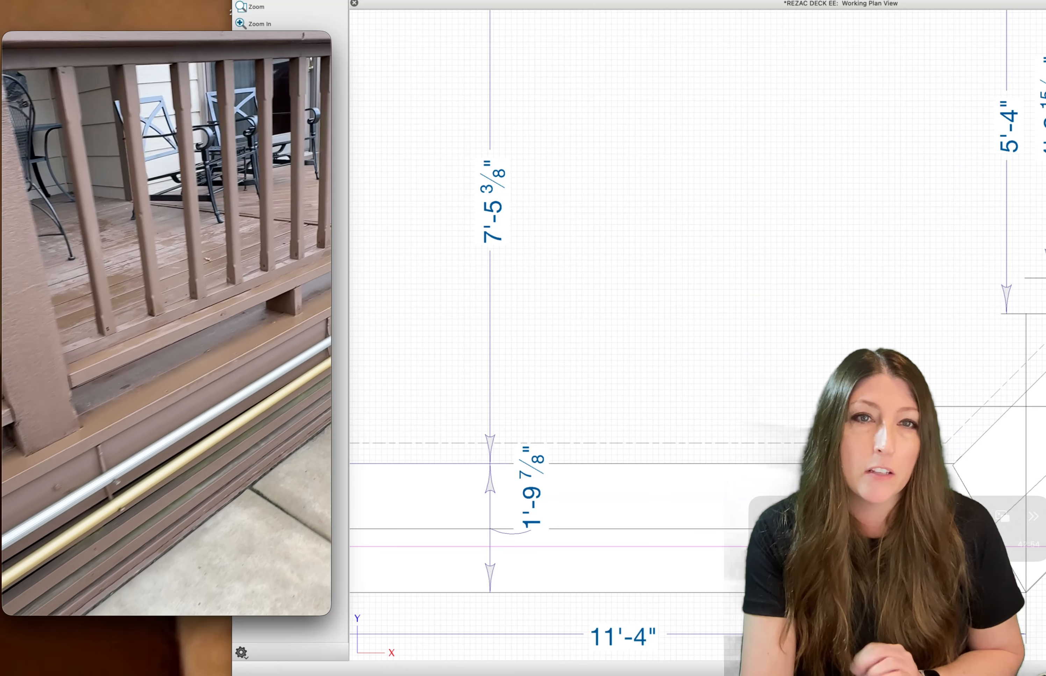
pyautogui.click(907, 0)
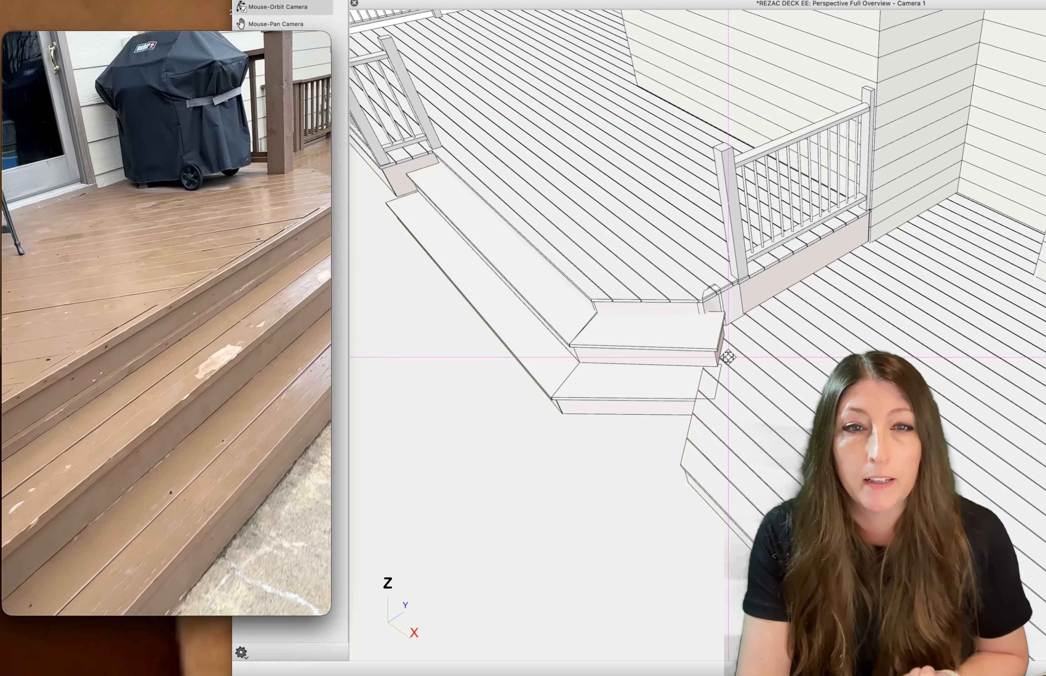